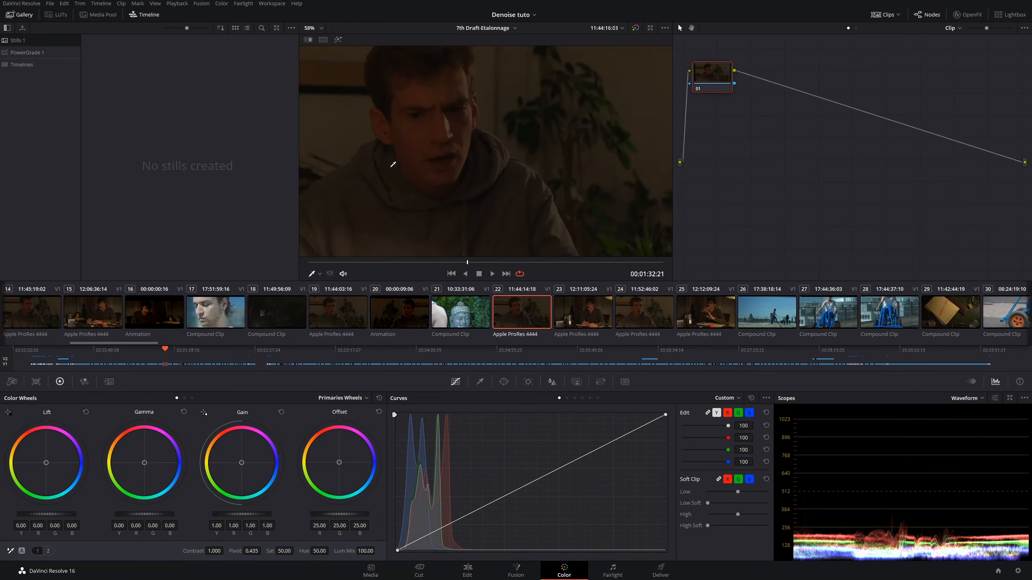
Examine the noise on the background wall of clip 22 at high magnification and in playback, ending with the picture fitted to the viewer.
{"action": "scroll", "coordinate": [389, 166], "scroll_direction": "up", "scroll_amount": 4}
{"action": "left_click_drag", "start_coordinate": [389, 174], "coordinate": [589, 194]}
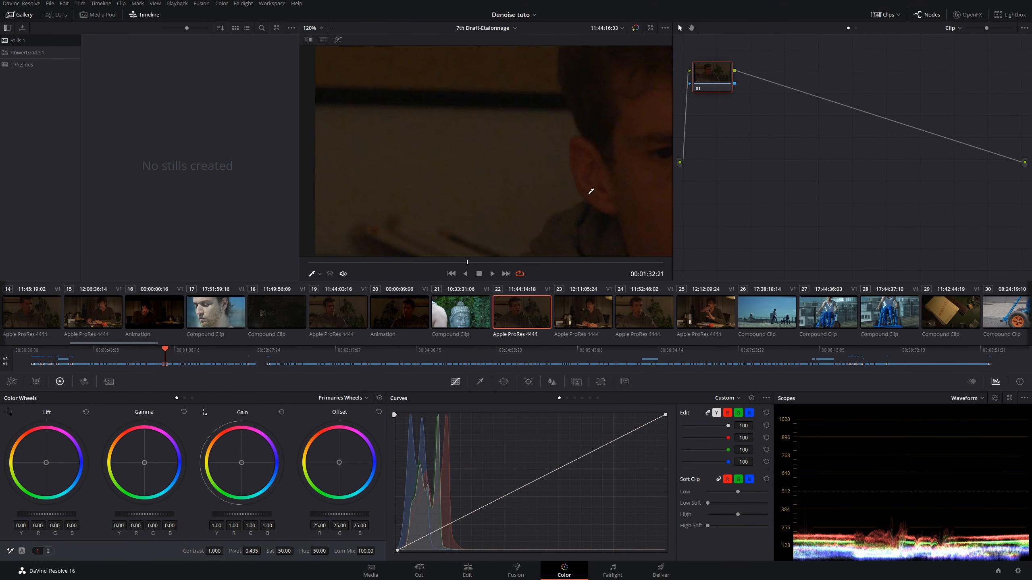
{"action": "scroll", "coordinate": [588, 193], "scroll_direction": "up", "scroll_amount": 3}
{"action": "left_click_drag", "start_coordinate": [498, 151], "coordinate": [463, 198]}
{"action": "scroll", "coordinate": [470, 193], "scroll_direction": "up", "scroll_amount": 2}
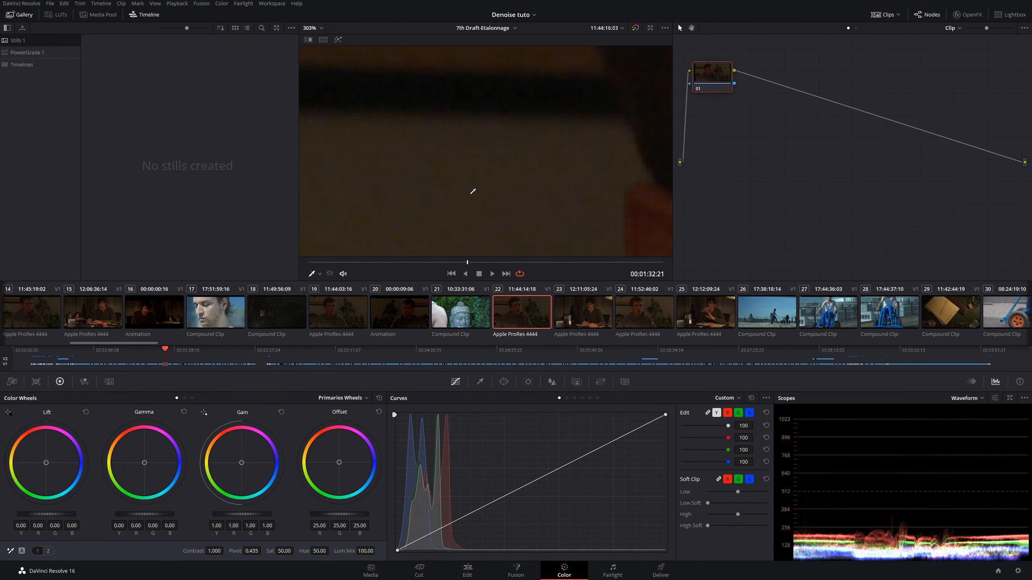
{"action": "scroll", "coordinate": [473, 191], "scroll_direction": "up", "scroll_amount": 1}
{"action": "key", "text": "j"}
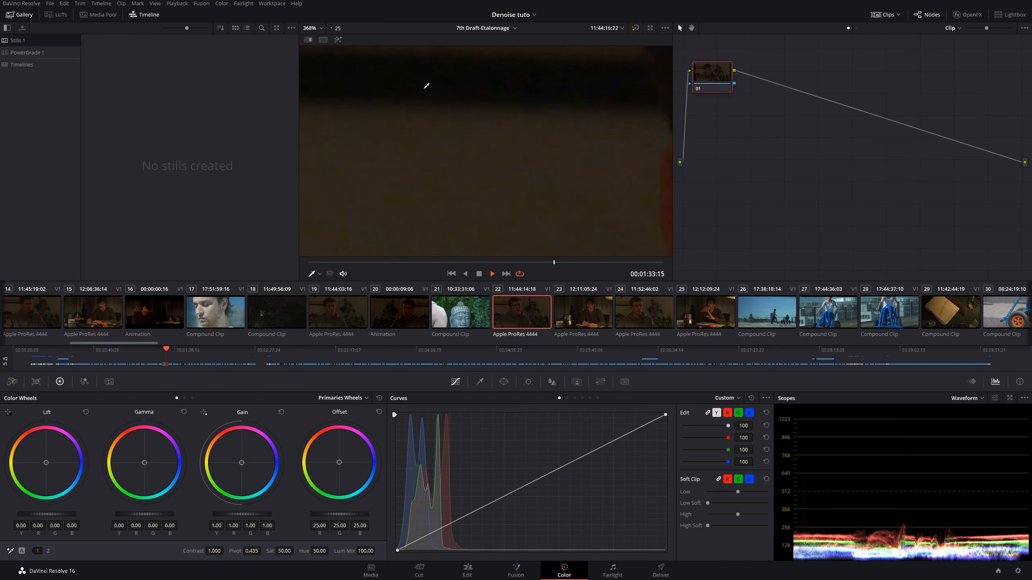
{"action": "key", "text": "space"}
{"action": "left_click", "coordinate": [319, 28]}
{"action": "left_click", "coordinate": [319, 41]}
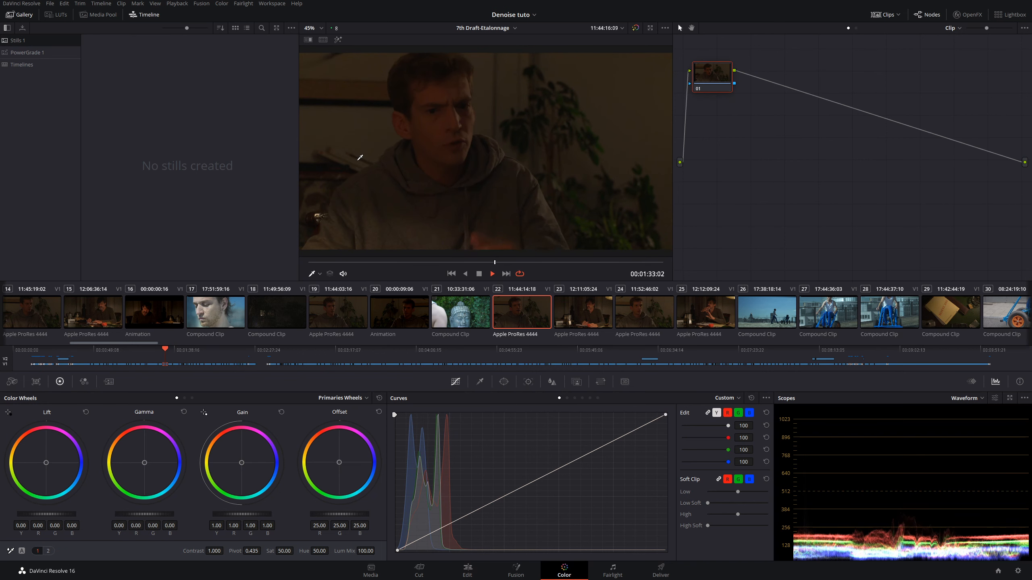
{"action": "key", "text": "space"}
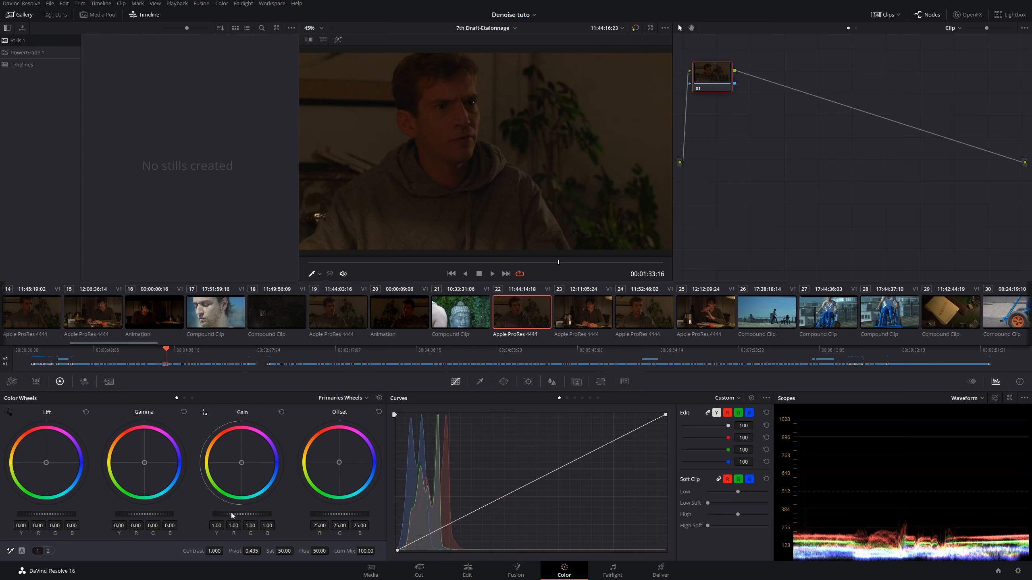
Brighten the dark clip by setting Gain to 2.99 and Lift to -0.01 on node 01.
{"action": "left_click_drag", "start_coordinate": [242, 514], "coordinate": [319, 515]}
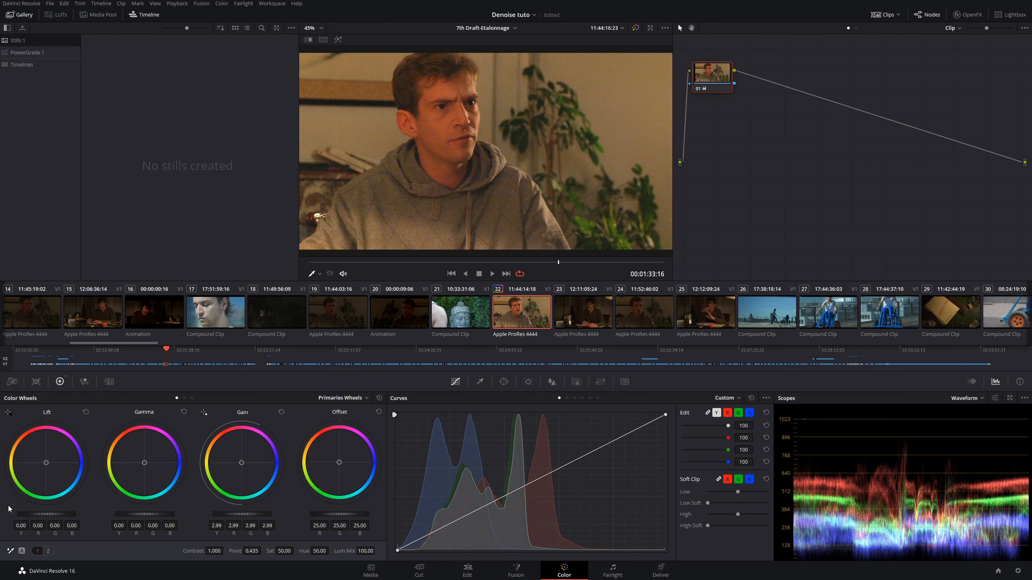
{"action": "left_click_drag", "start_coordinate": [46, 514], "coordinate": [42, 516]}
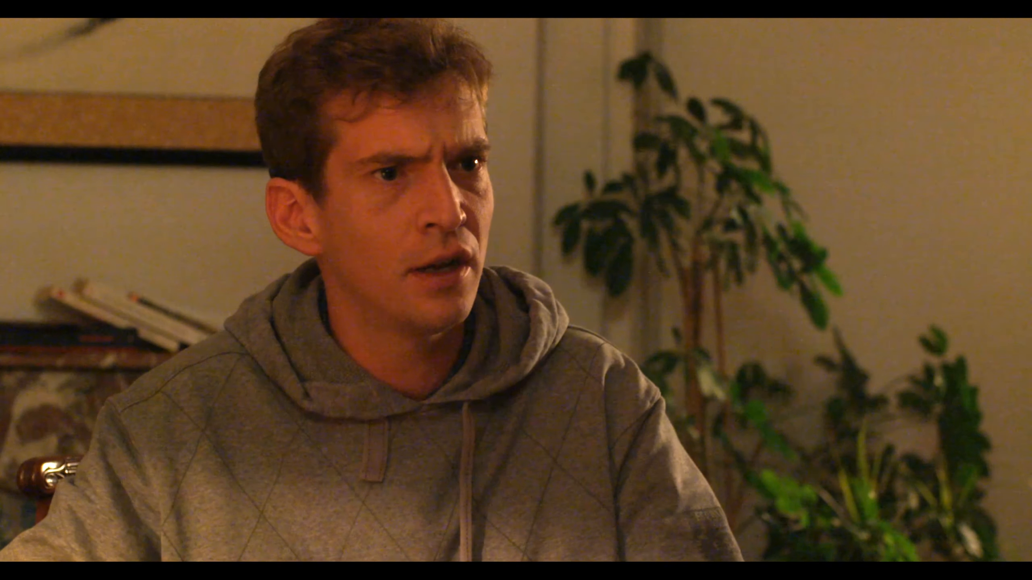
Inspect the noise in the brightened clip, magnifying the wall behind the man and playing the shot both magnified and fitted.
{"action": "mouse_move", "coordinate": [687, 205]}
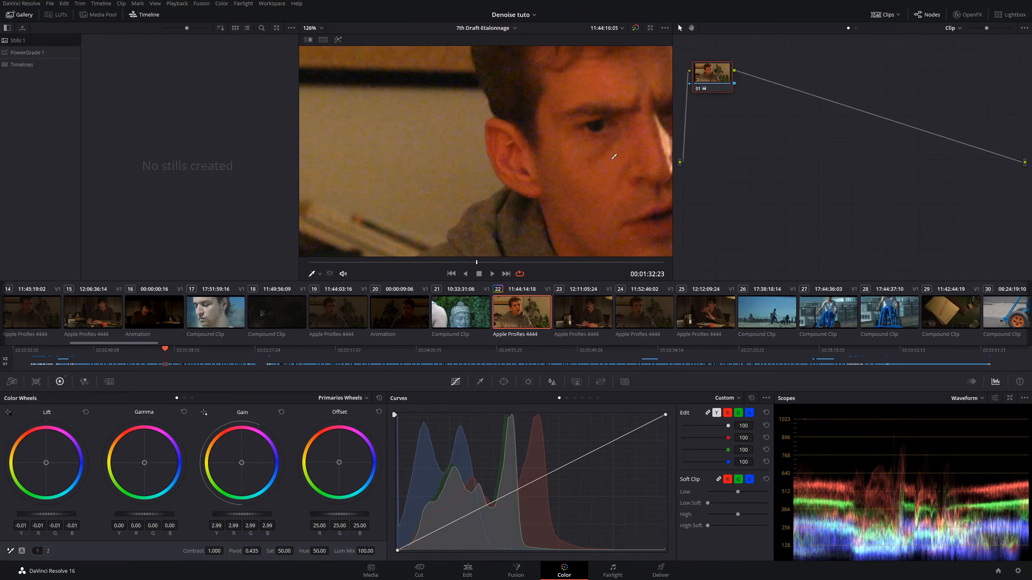
{"action": "scroll", "coordinate": [614, 157], "scroll_direction": "up", "scroll_amount": 10}
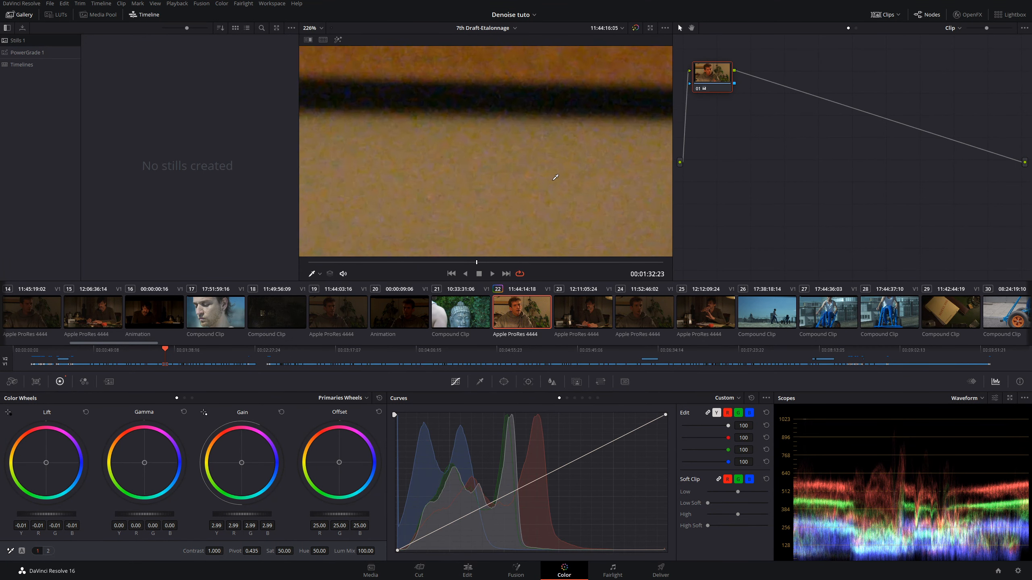
{"action": "scroll", "coordinate": [555, 178], "scroll_direction": "up", "scroll_amount": 3}
{"action": "key", "text": "space"}
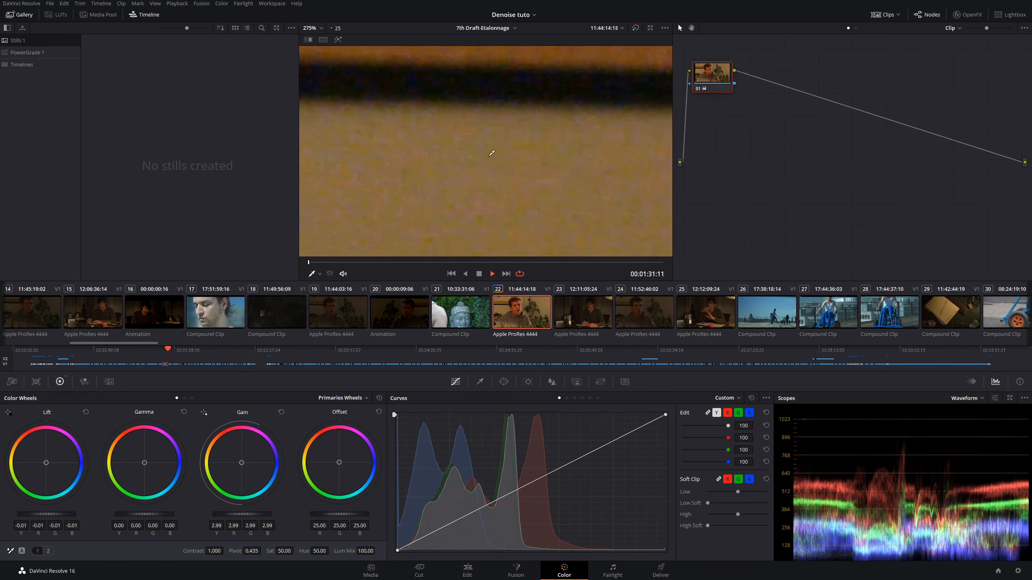
{"action": "key", "text": "space"}
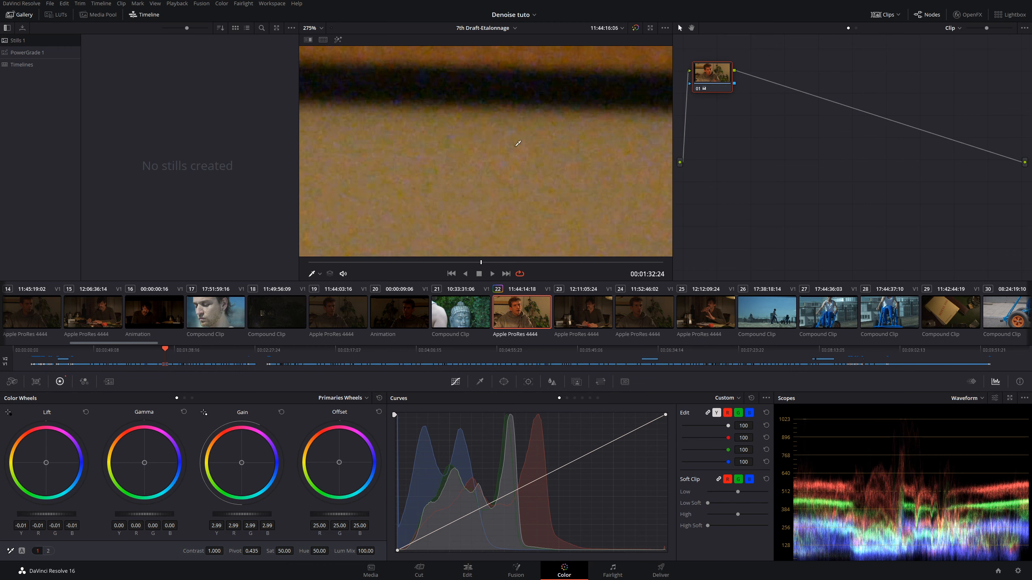
{"action": "left_click", "coordinate": [321, 28]}
{"action": "left_click", "coordinate": [321, 41]}
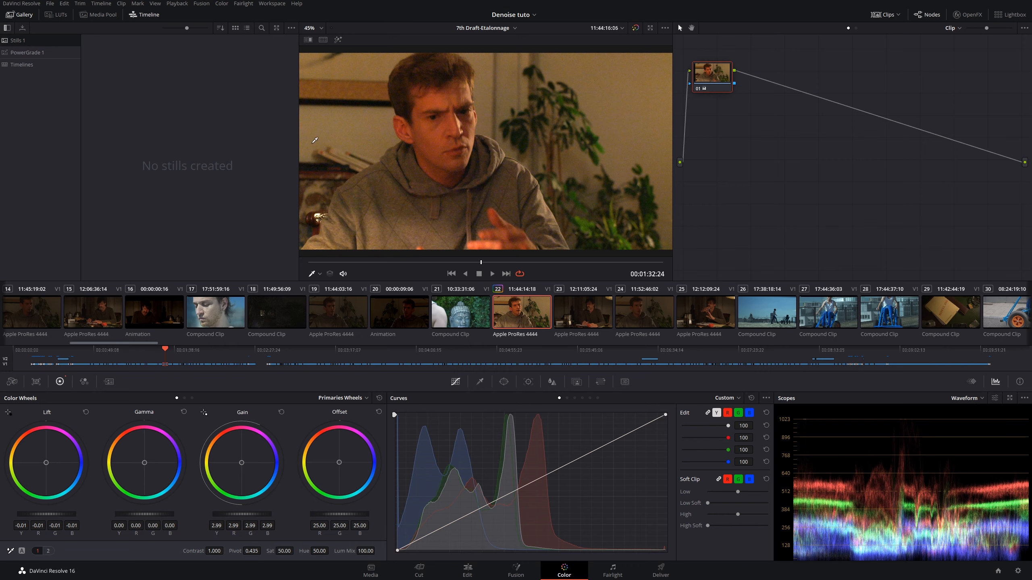
{"action": "key", "text": "space"}
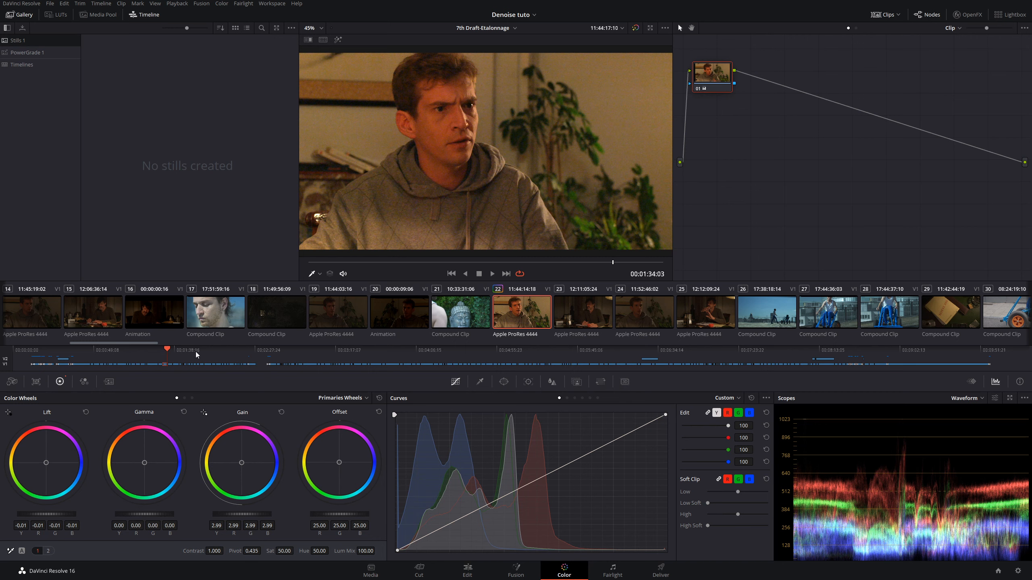
Bring up the Motion Effects controls and add a serial node after node 01.
{"action": "left_click", "coordinate": [108, 382]}
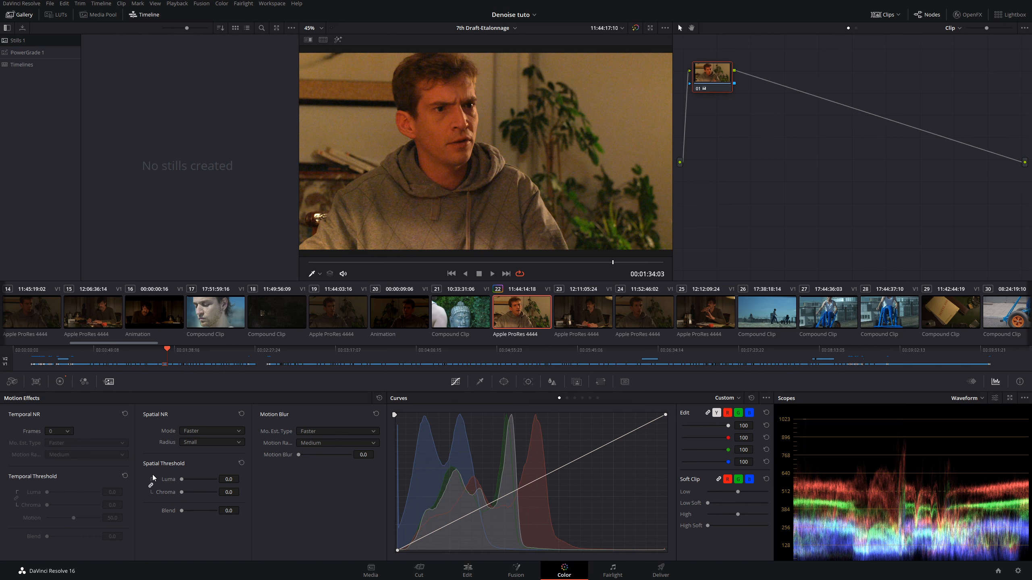
{"action": "key", "text": "alt+s"}
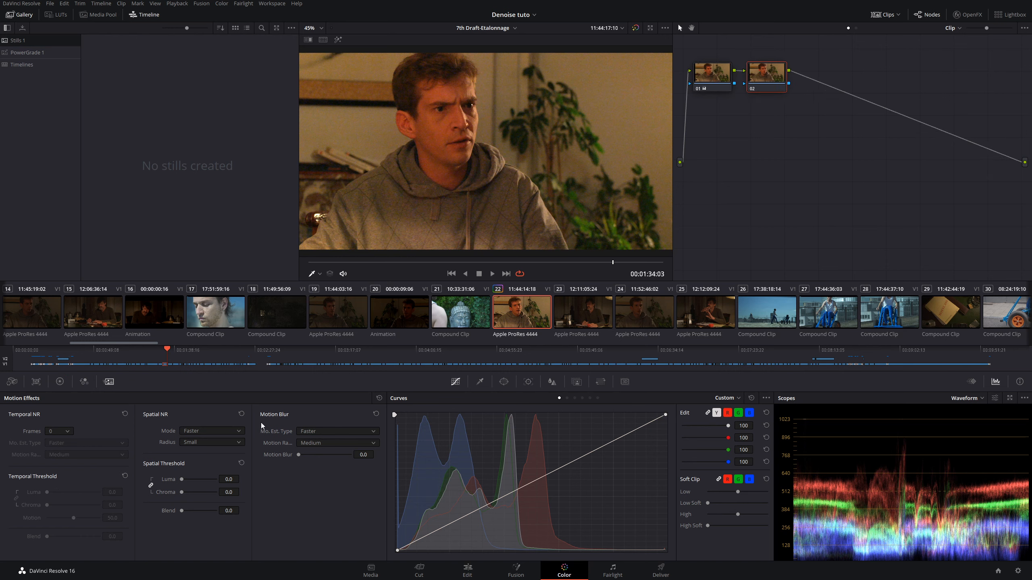
Set node 02's spatial noise reduction to Better mode and Medium radius, with linked Luma and Chroma thresholds at 100.
{"action": "left_click", "coordinate": [208, 432]}
{"action": "left_click", "coordinate": [202, 450]}
{"action": "left_click", "coordinate": [201, 460]}
{"action": "left_click_drag", "start_coordinate": [182, 481], "coordinate": [324, 478]}
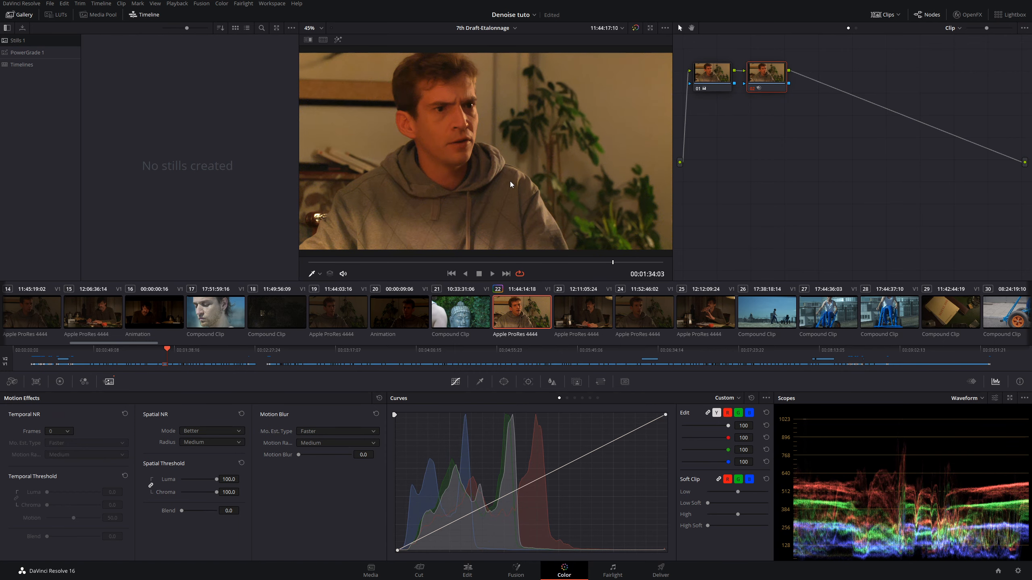
Review the spatially denoised clip in full-screen playback and magnified on the background wall, then fit the picture to the viewer.
{"action": "key", "text": "ctrl+f"}
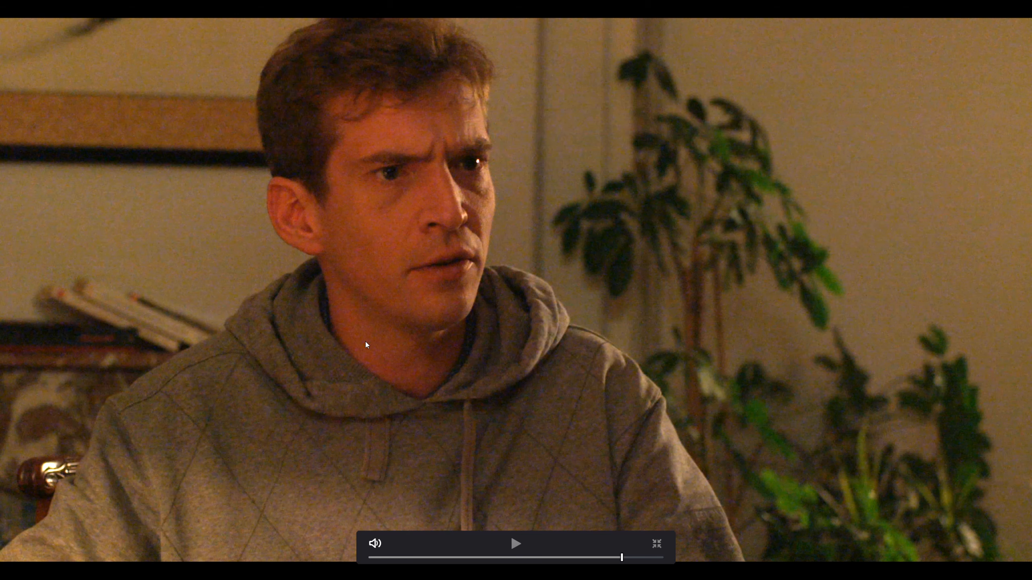
{"action": "key", "text": "space"}
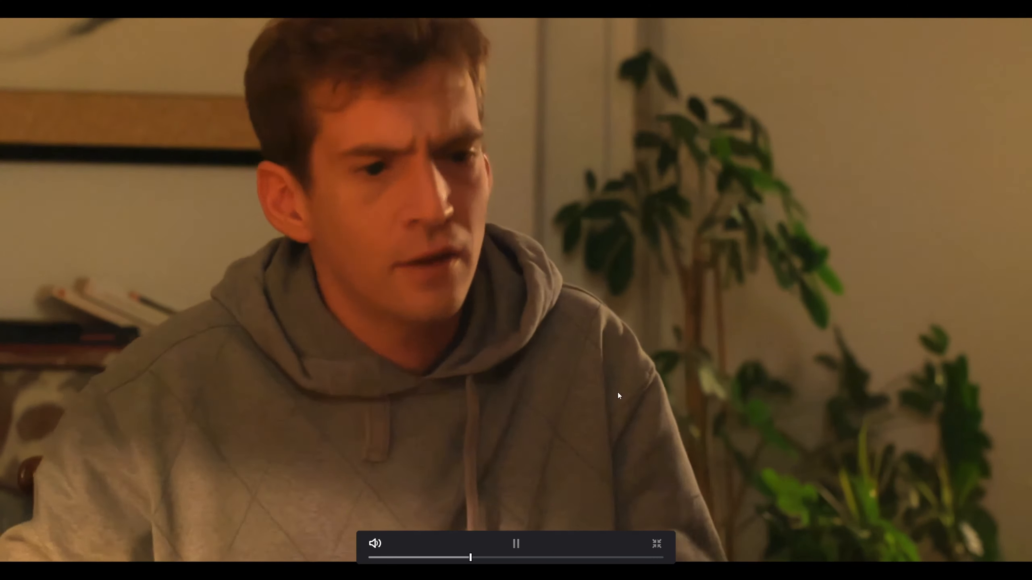
{"action": "key", "text": "space"}
{"action": "key", "text": "Escape"}
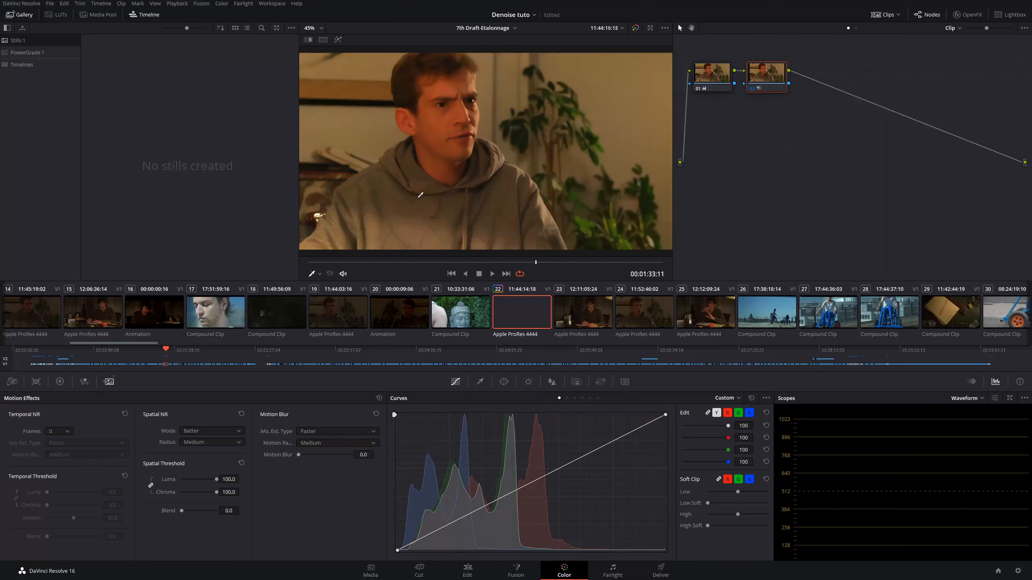
{"action": "scroll", "coordinate": [429, 184], "scroll_direction": "up", "scroll_amount": 5}
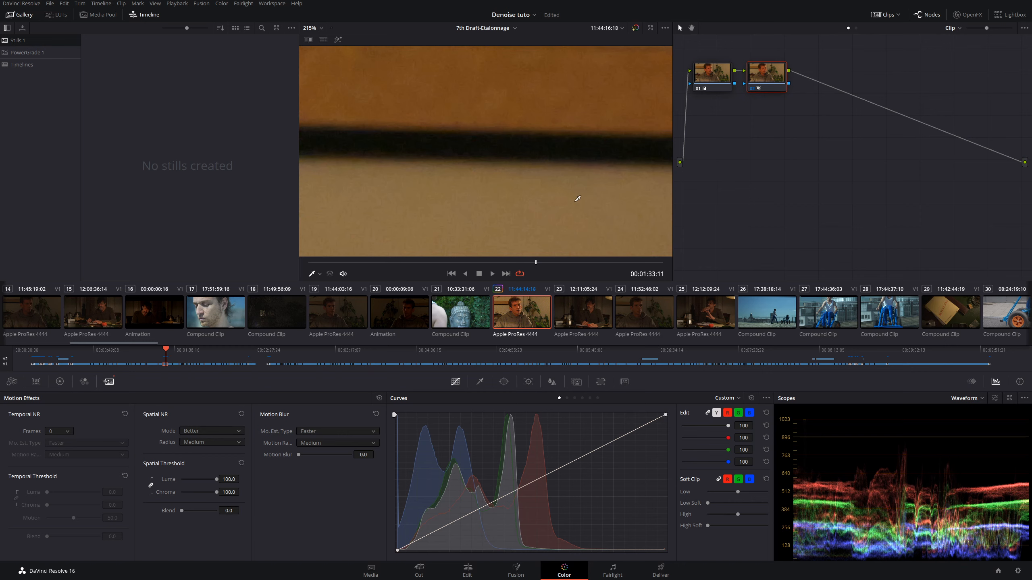
{"action": "key", "text": "space"}
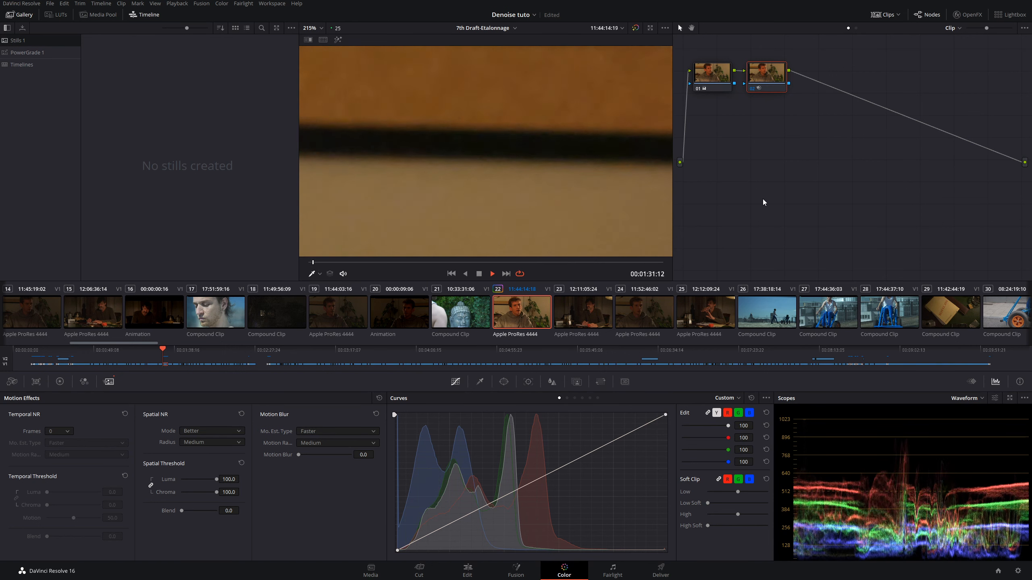
{"action": "key", "text": "space"}
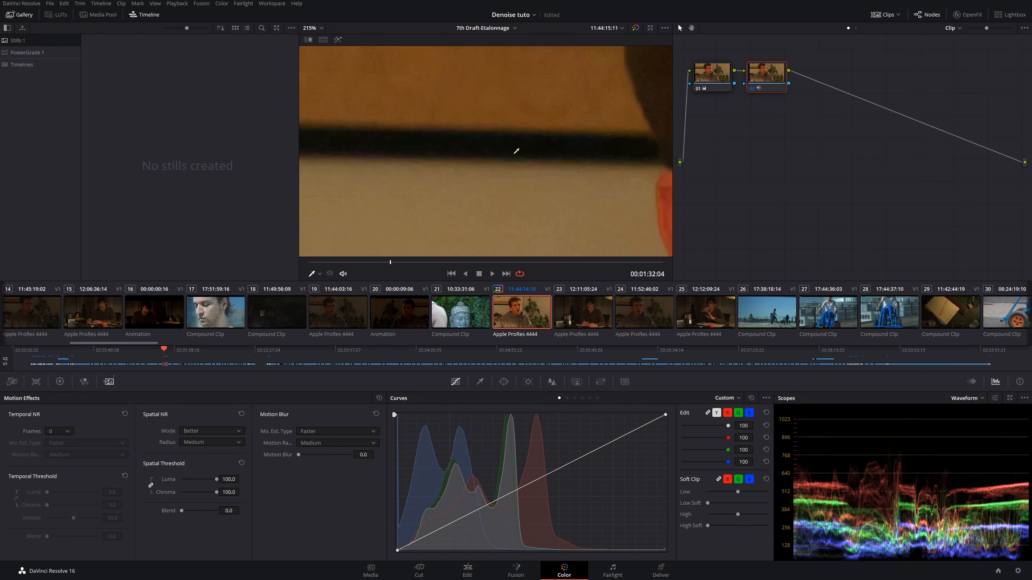
{"action": "left_click", "coordinate": [319, 28]}
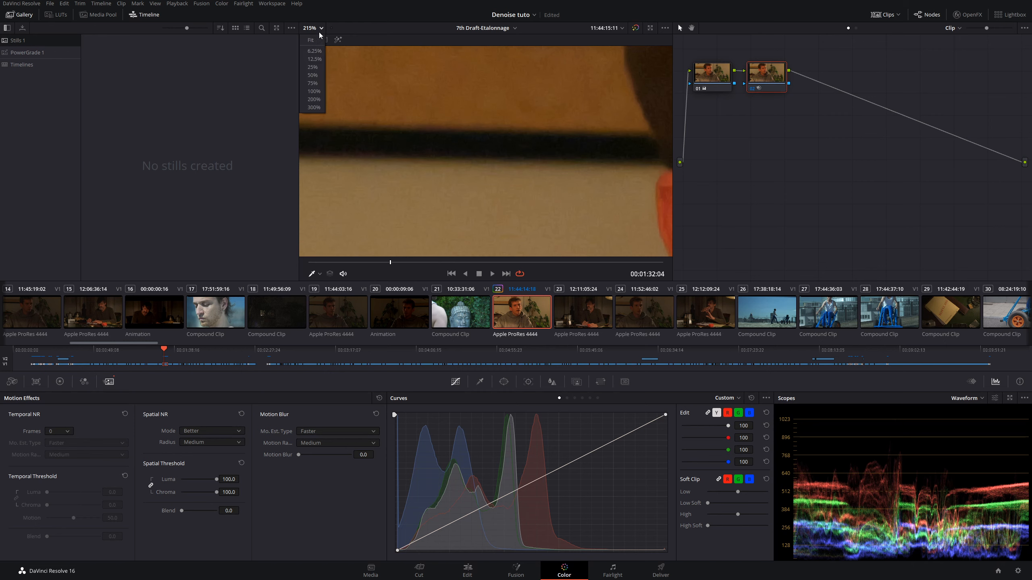
{"action": "left_click", "coordinate": [306, 53]}
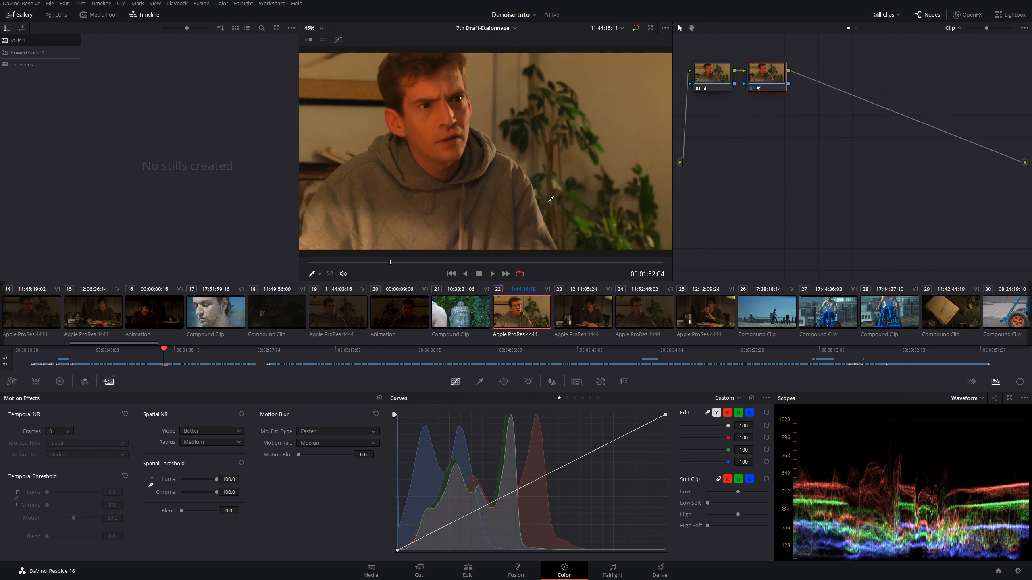
Save the project and play back the spatially denoised clip.
{"action": "key", "text": "ctrl+s"}
{"action": "key", "text": "space"}
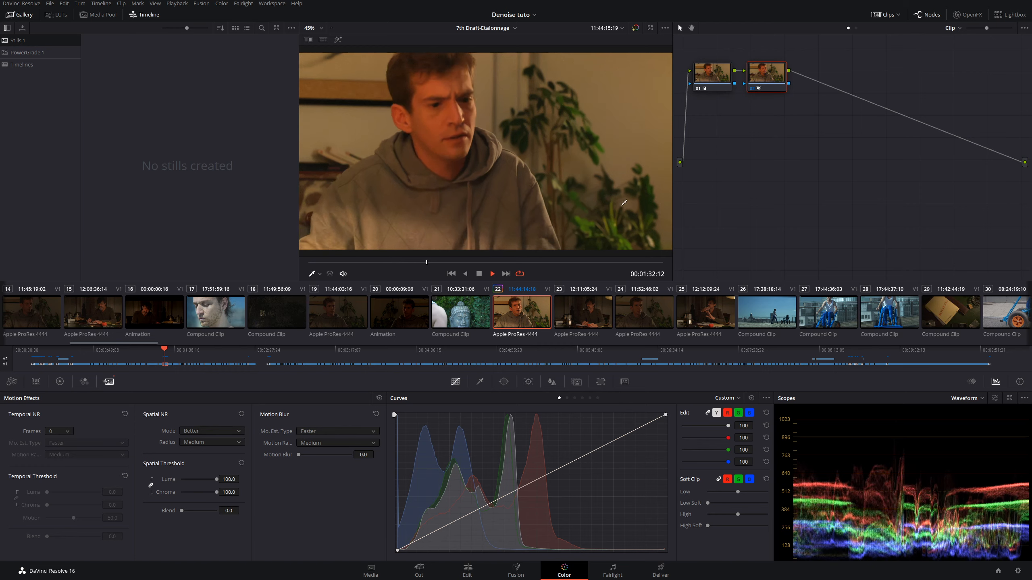
{"action": "key", "text": "space"}
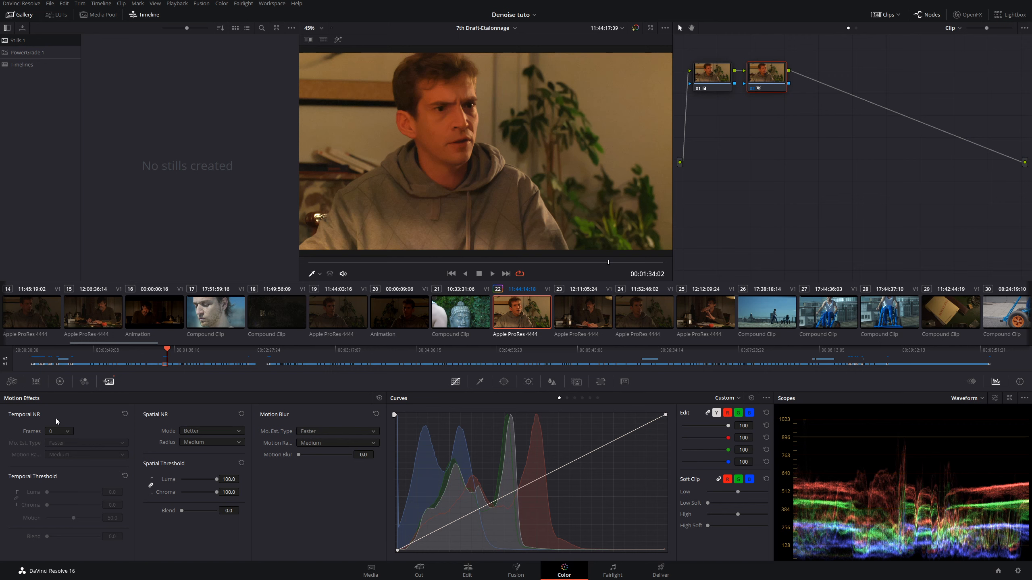
Reset all Motion Effects settings on node 02 to their defaults.
{"action": "left_click", "coordinate": [379, 398]}
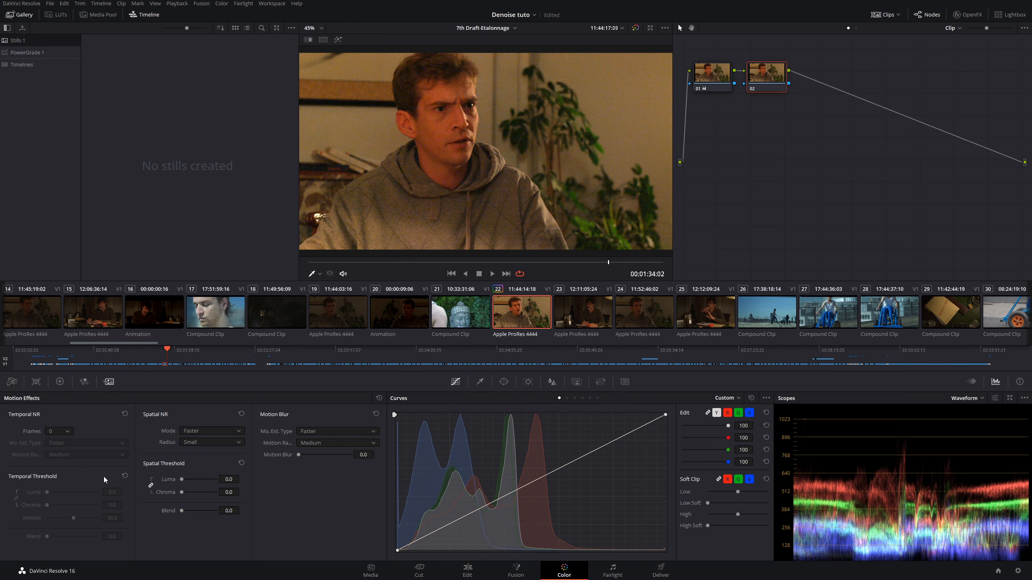
{"action": "left_click", "coordinate": [67, 432]}
{"action": "left_click", "coordinate": [160, 389]}
Play the clip from its first frame without noise reduction to study the noise from frame to frame.
{"action": "left_click_drag", "start_coordinate": [316, 261], "coordinate": [307, 262]}
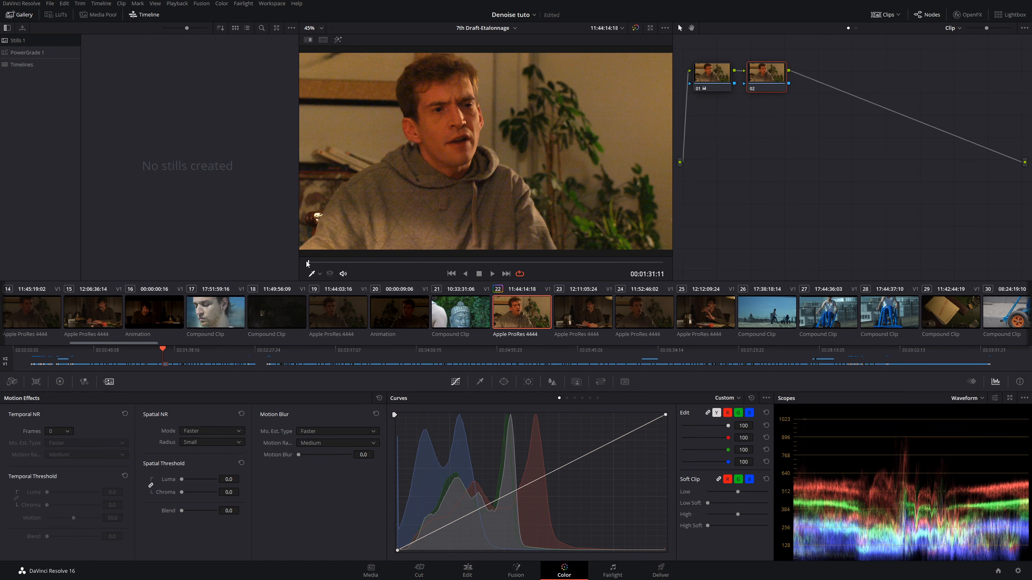
{"action": "left_click", "coordinate": [67, 432]}
{"action": "left_click", "coordinate": [66, 431]}
{"action": "key", "text": "space"}
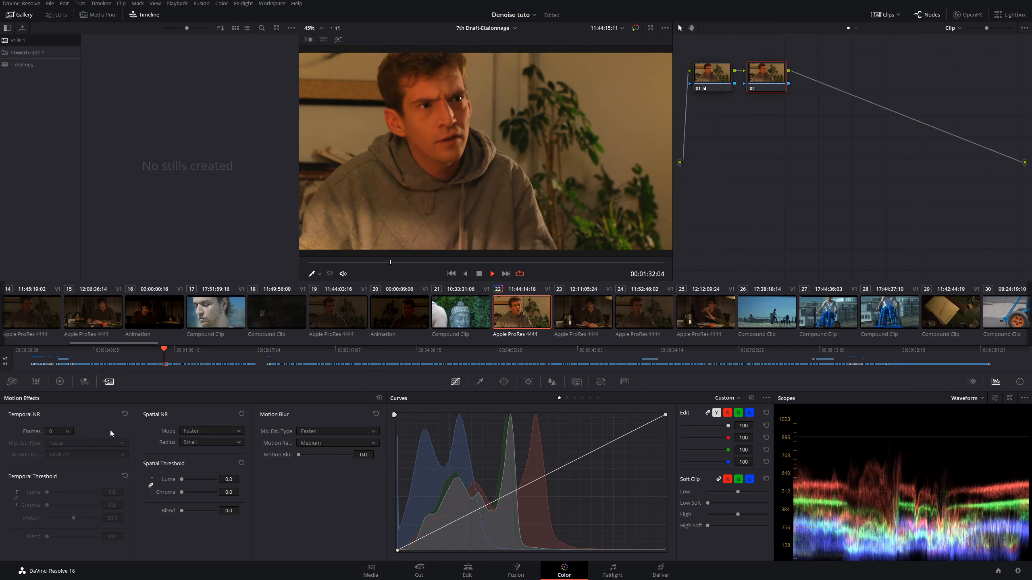
{"action": "key", "text": "space"}
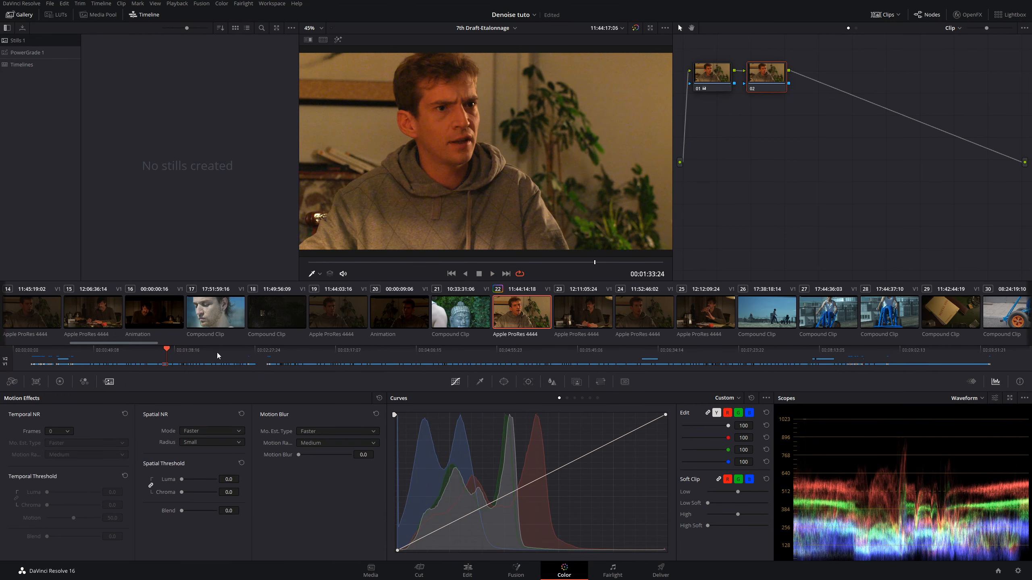
Set temporal noise reduction on node 02 to 2 frames with the Better motion estimation type.
{"action": "left_click", "coordinate": [69, 431]}
{"action": "left_click", "coordinate": [54, 456]}
{"action": "left_click", "coordinate": [60, 444]}
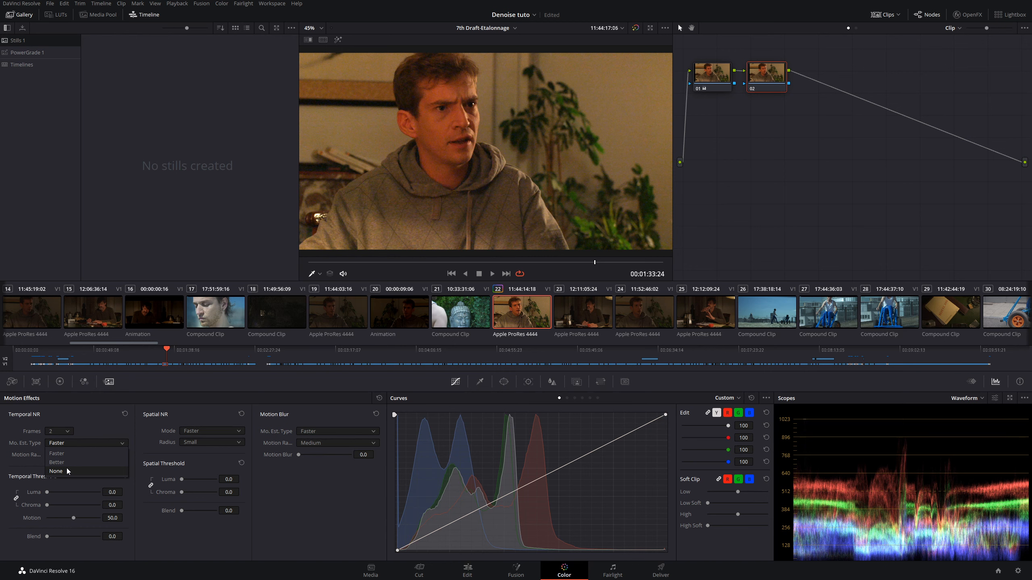
{"action": "left_click", "coordinate": [67, 462]}
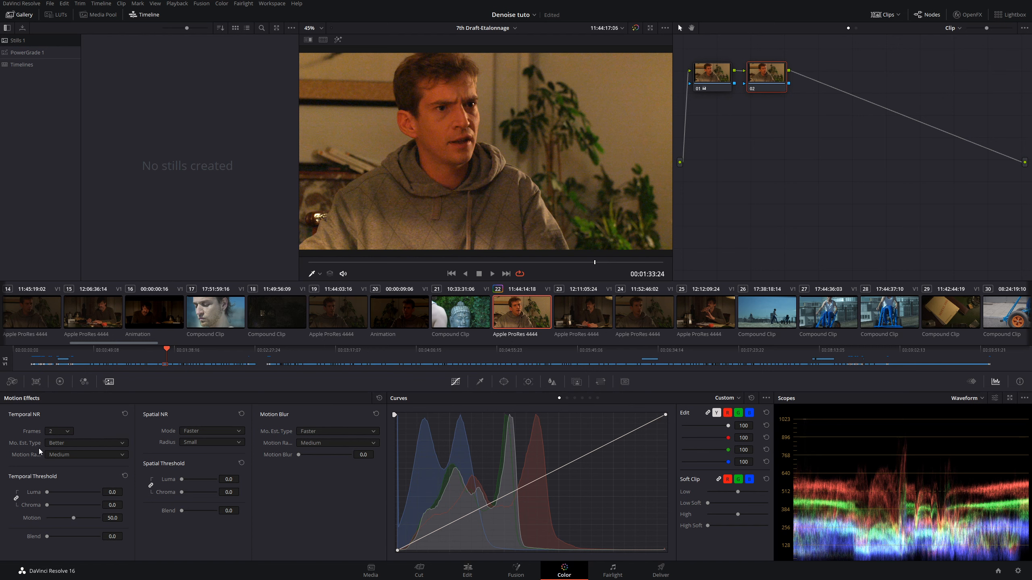
Check the available motion range options for temporal noise reduction and play the clip to judge how much the subject moves.
{"action": "left_click", "coordinate": [71, 455]}
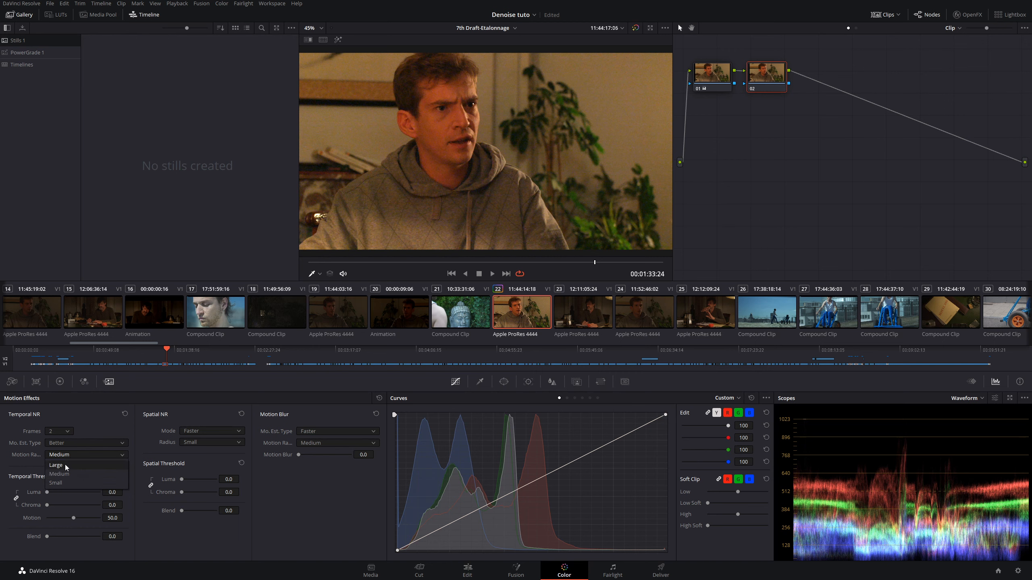
{"action": "left_click", "coordinate": [157, 168]}
{"action": "left_click", "coordinate": [95, 455]}
{"action": "left_click", "coordinate": [232, 199]}
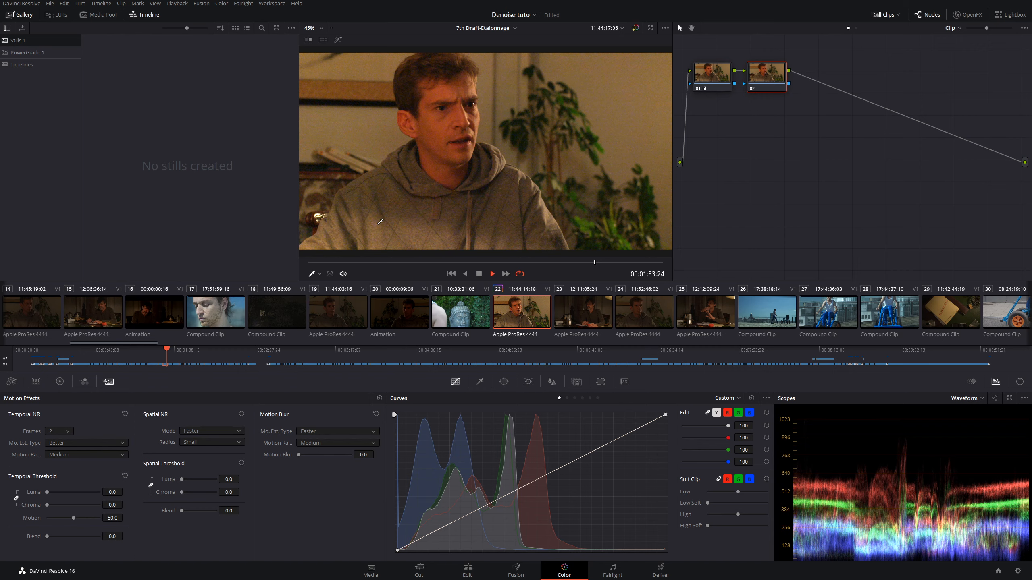
{"action": "key", "text": "space"}
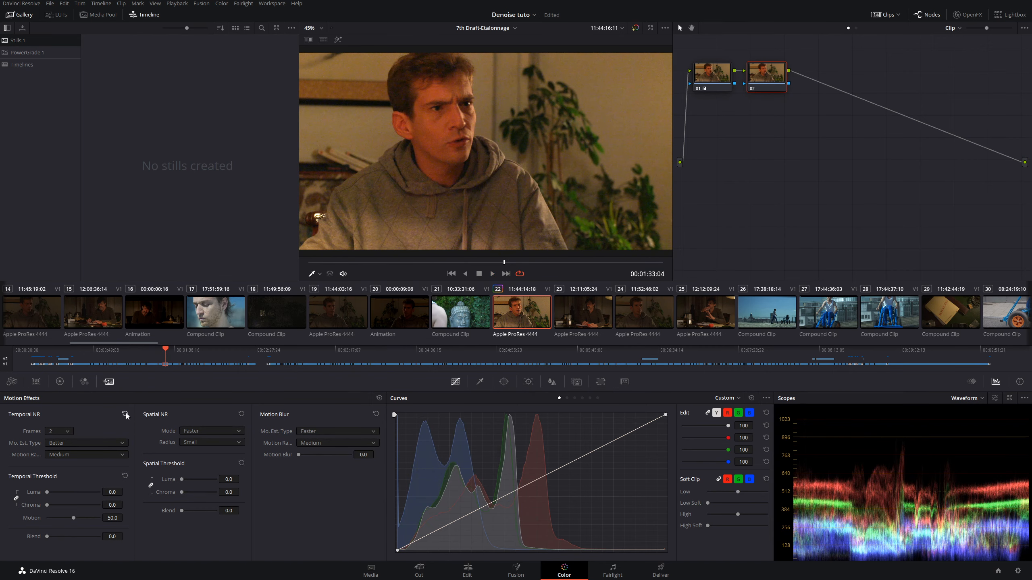
Keep the temporal motion range at Medium and set the linked temporal Luma and Chroma thresholds to 28.0 and Motion to 69.7.
{"action": "left_click", "coordinate": [81, 454]}
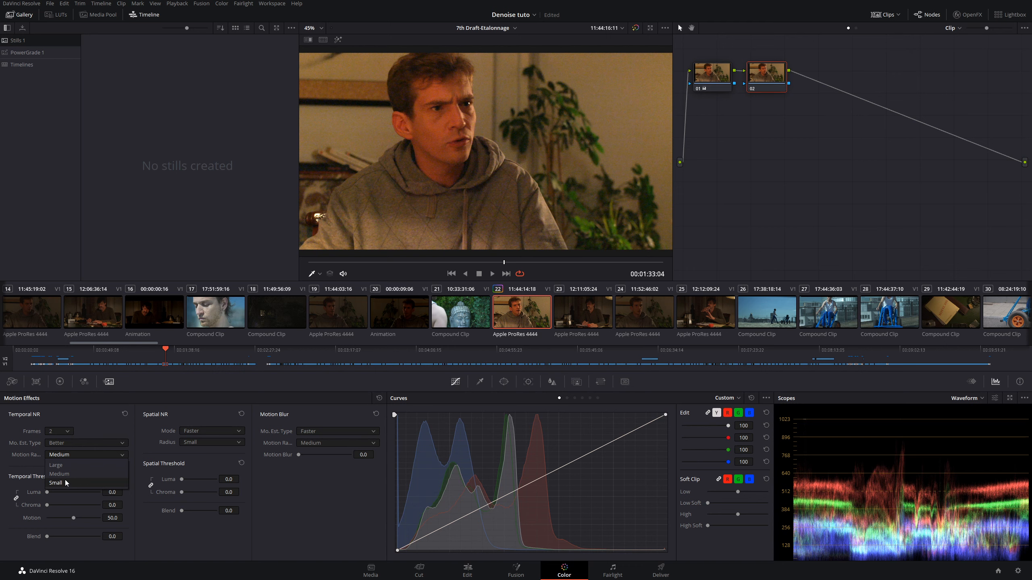
{"action": "left_click", "coordinate": [71, 473]}
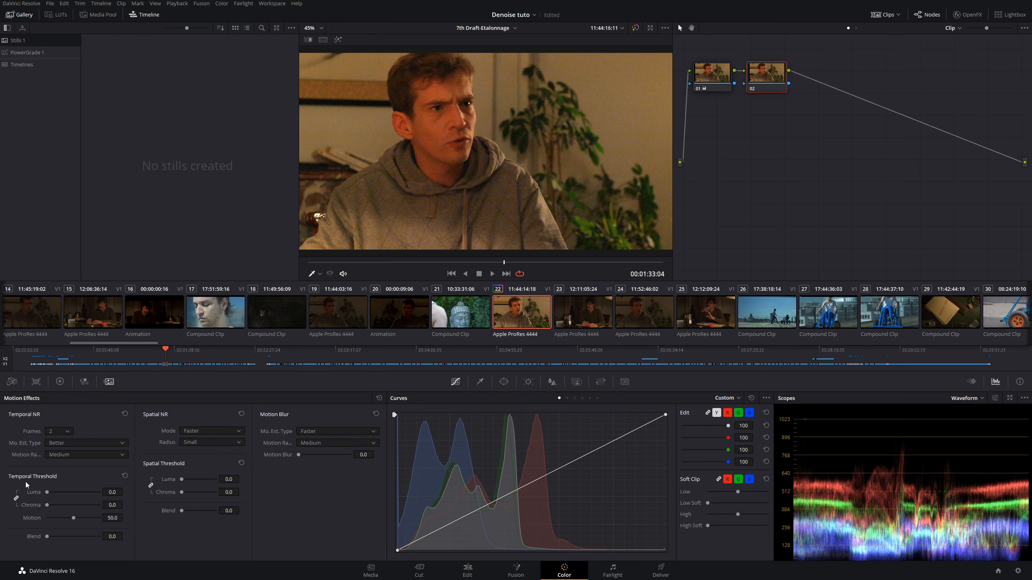
{"action": "double_click", "coordinate": [50, 492]}
{"action": "left_click_drag", "start_coordinate": [48, 493], "coordinate": [59, 493]}
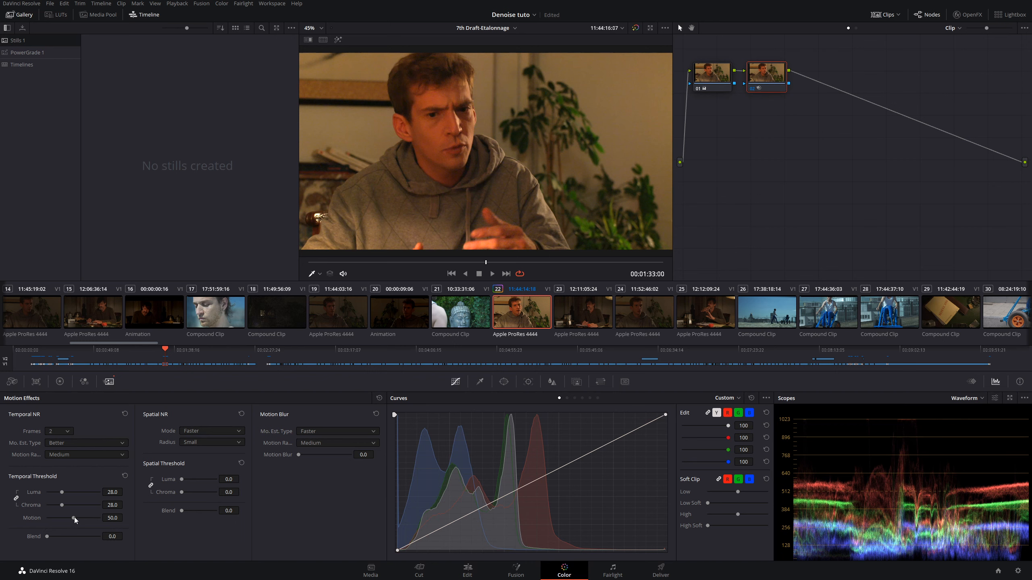
{"action": "left_click_drag", "start_coordinate": [74, 518], "coordinate": [75, 518]}
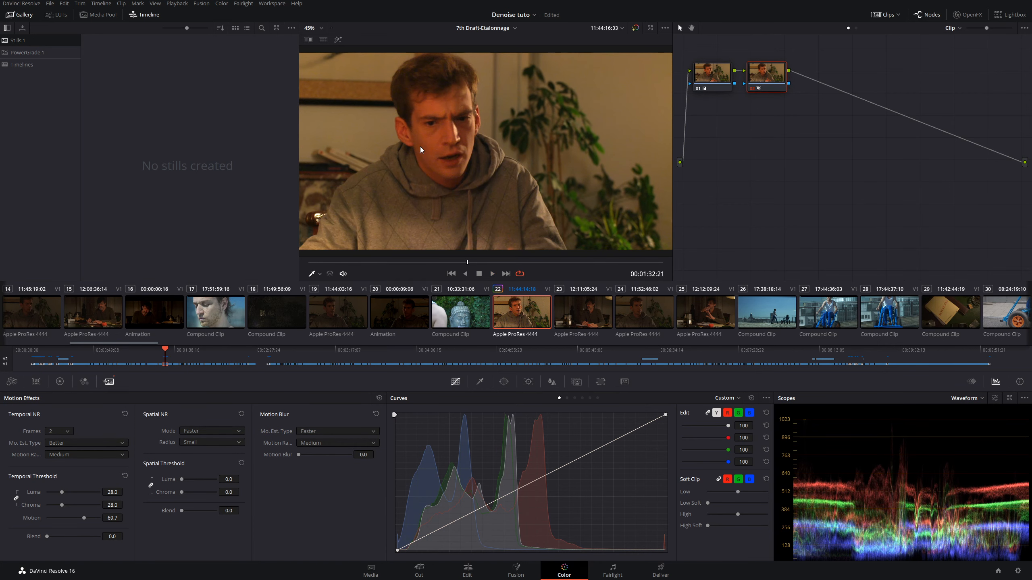
Play the clip full screen to judge the temporal noise reduction on the moving subject.
{"action": "key", "text": "ctrl+f"}
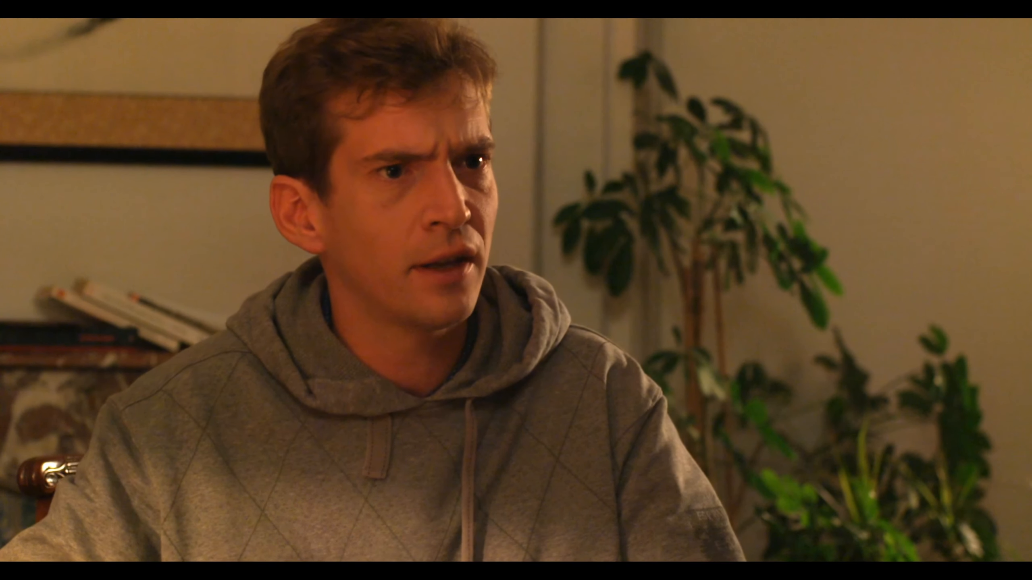
{"action": "key", "text": "space"}
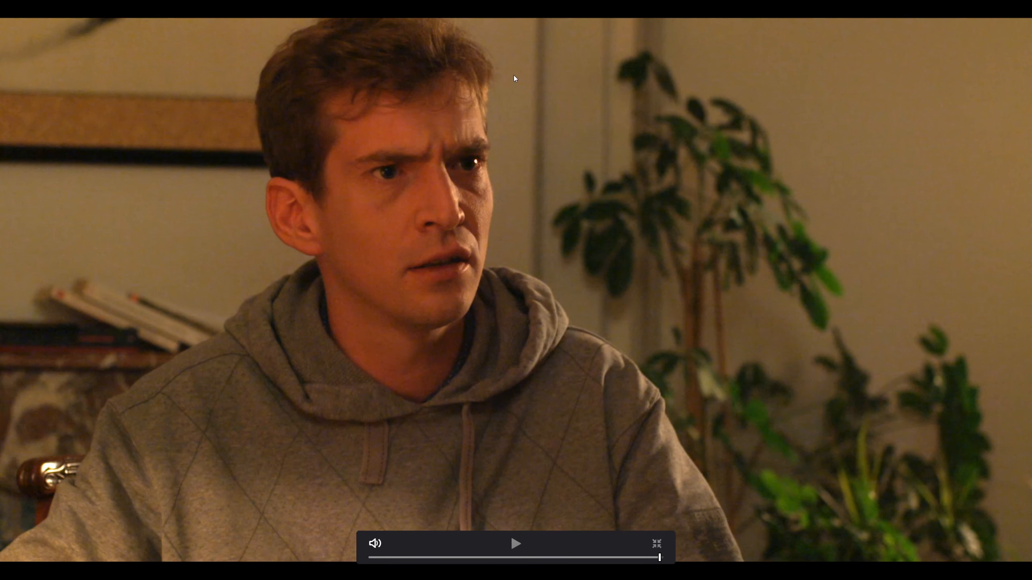
{"action": "key", "text": "space"}
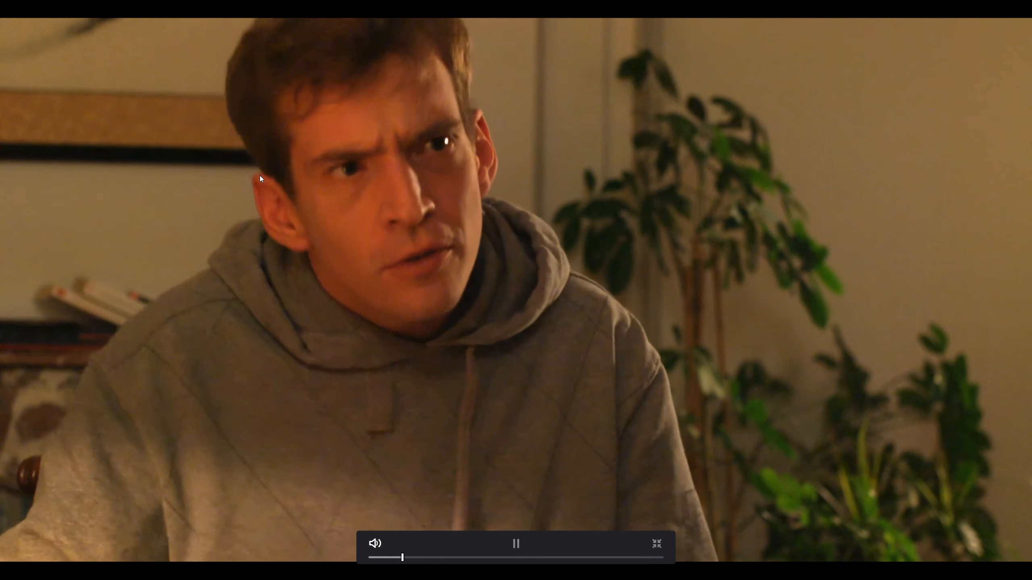
{"action": "key", "text": "space"}
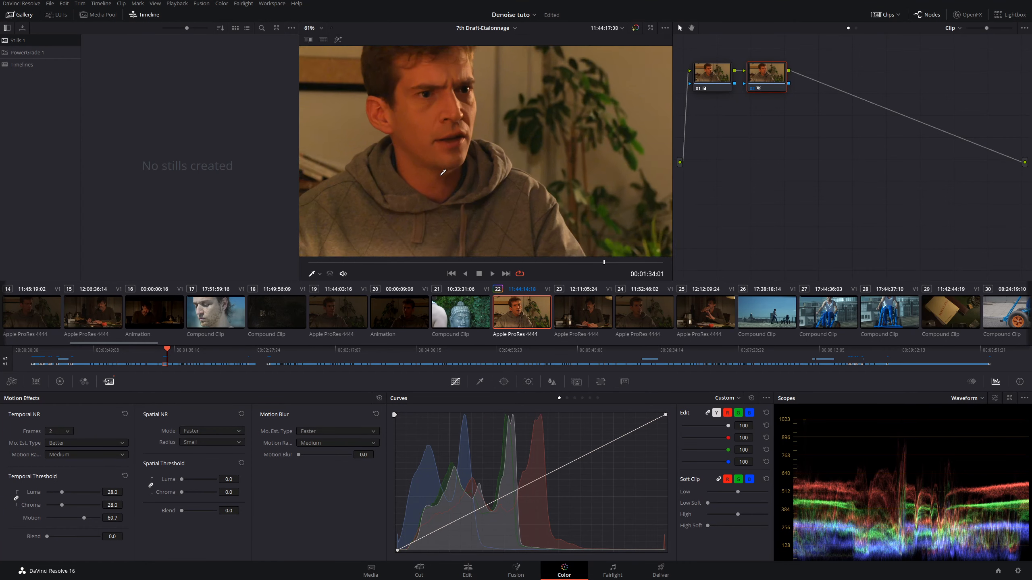
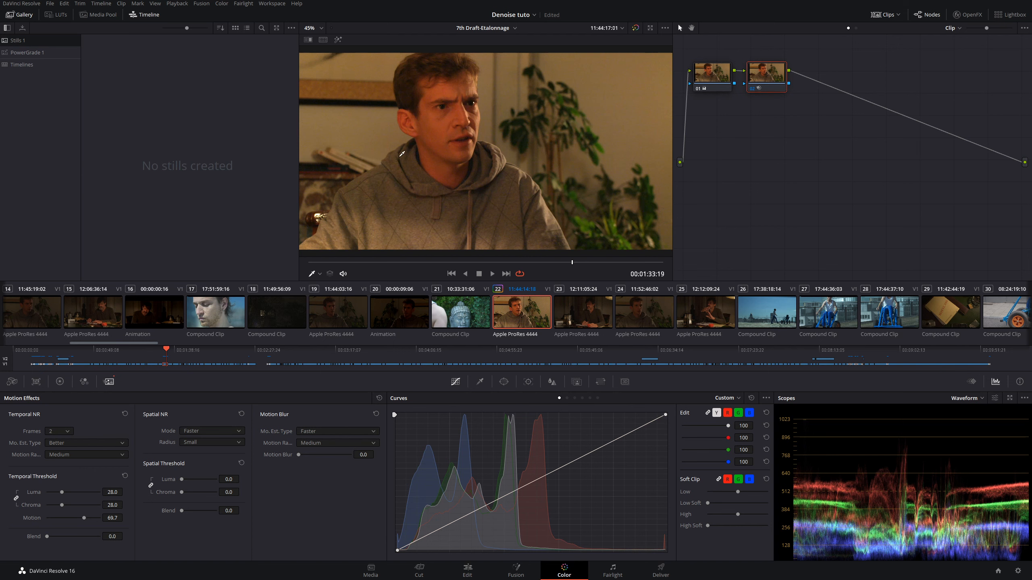
Save the project and replay the clip to inspect the moving areas again.
{"action": "key", "text": "ctrl+s"}
{"action": "key", "text": "space"}
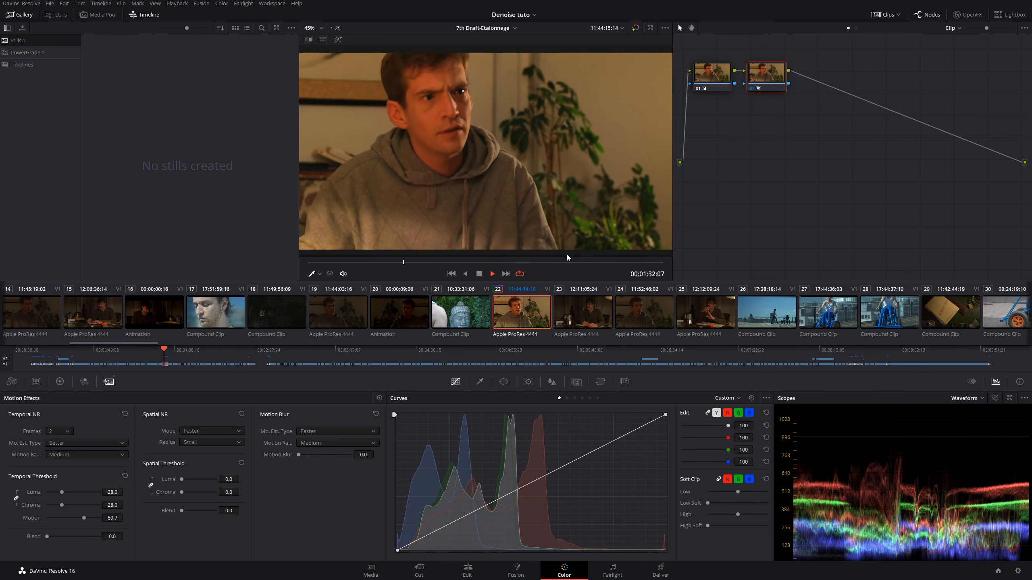
{"action": "key", "text": "space"}
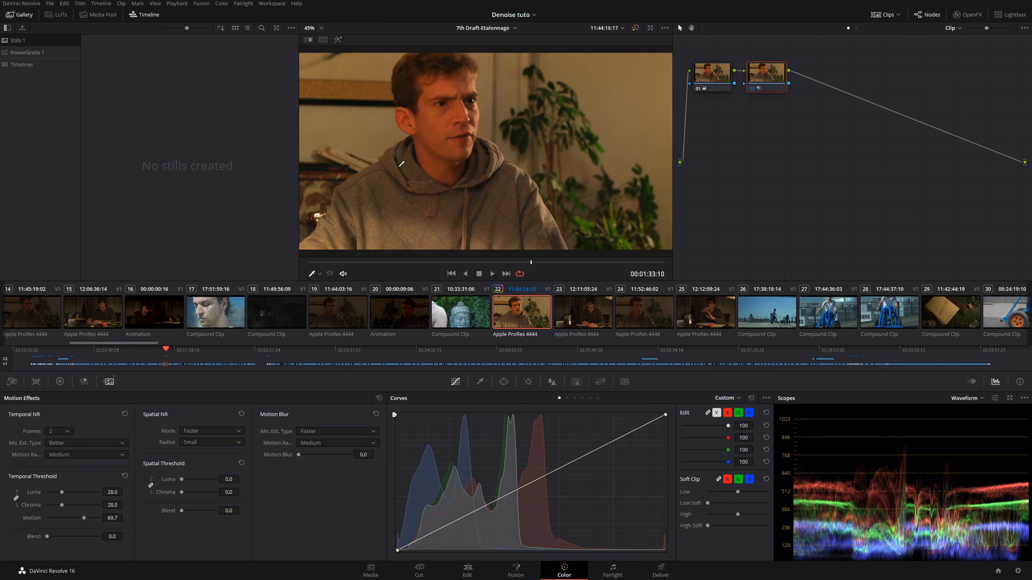
{"action": "key", "text": "ctrl+f"}
{"action": "key", "text": "space"}
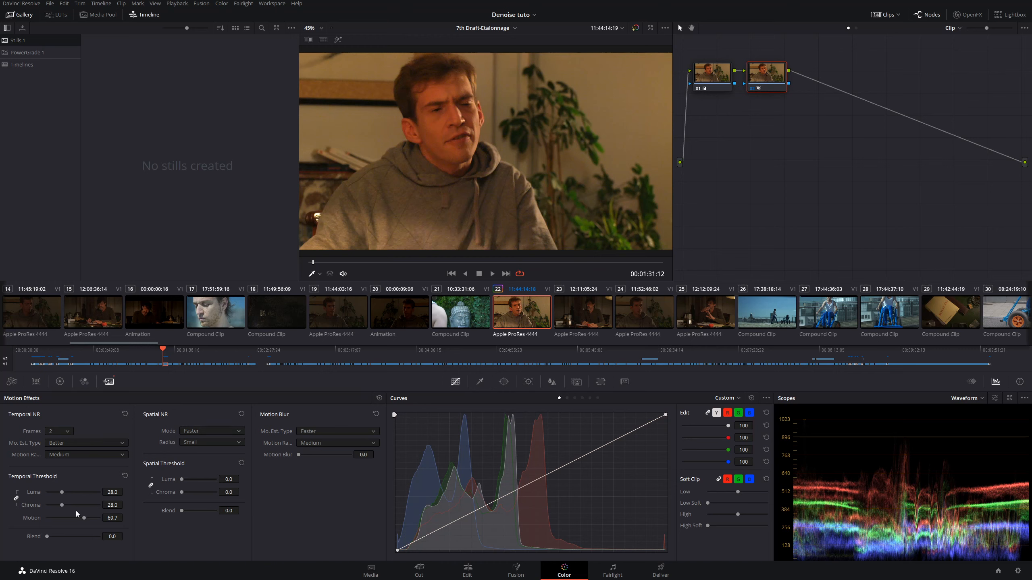
Set the temporal Motion threshold to 51.5, Blend to 0.8 and the linked Luma and Chroma thresholds to 18.2.
{"action": "left_click_drag", "start_coordinate": [83, 520], "coordinate": [79, 521]}
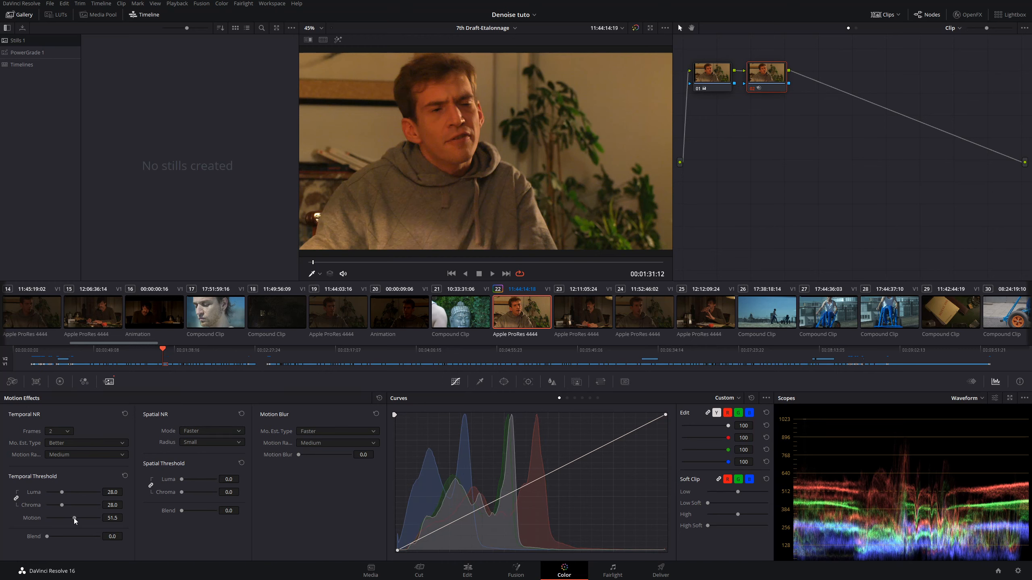
{"action": "left_click_drag", "start_coordinate": [62, 493], "coordinate": [60, 493]}
{"action": "left_click_drag", "start_coordinate": [142, 540], "coordinate": [192, 539]}
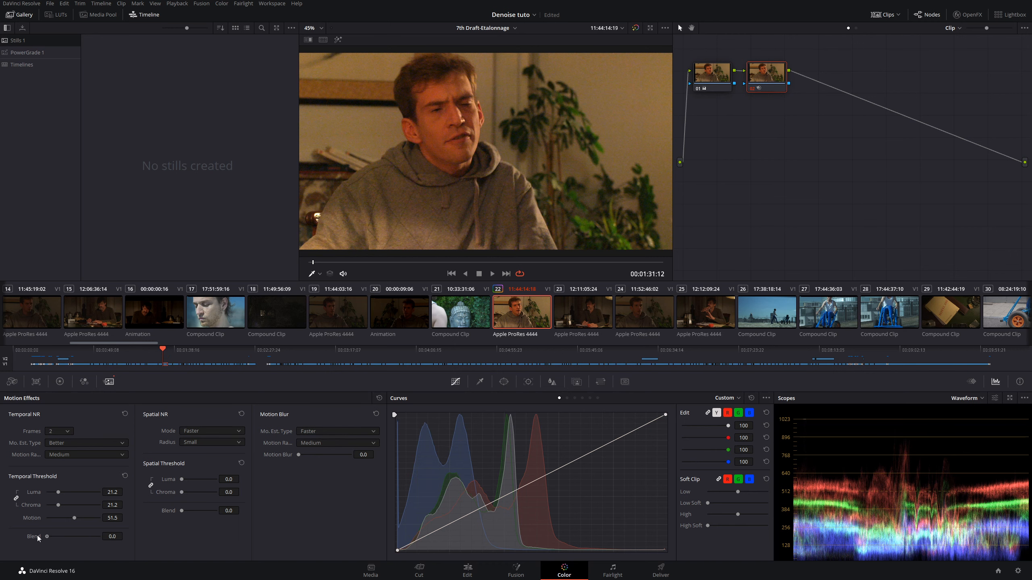
{"action": "mouse_move", "coordinate": [49, 537]}
{"action": "left_mouse_down"}
{"action": "mouse_move", "coordinate": [61, 538]}
{"action": "mouse_move", "coordinate": [47, 537]}
{"action": "left_mouse_up"}
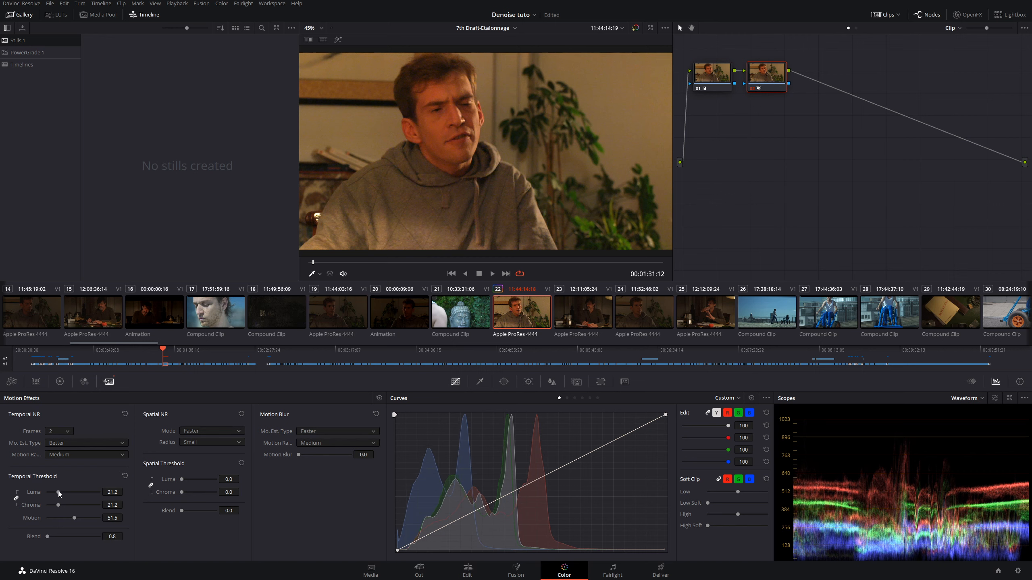
{"action": "left_click_drag", "start_coordinate": [58, 491], "coordinate": [58, 494]}
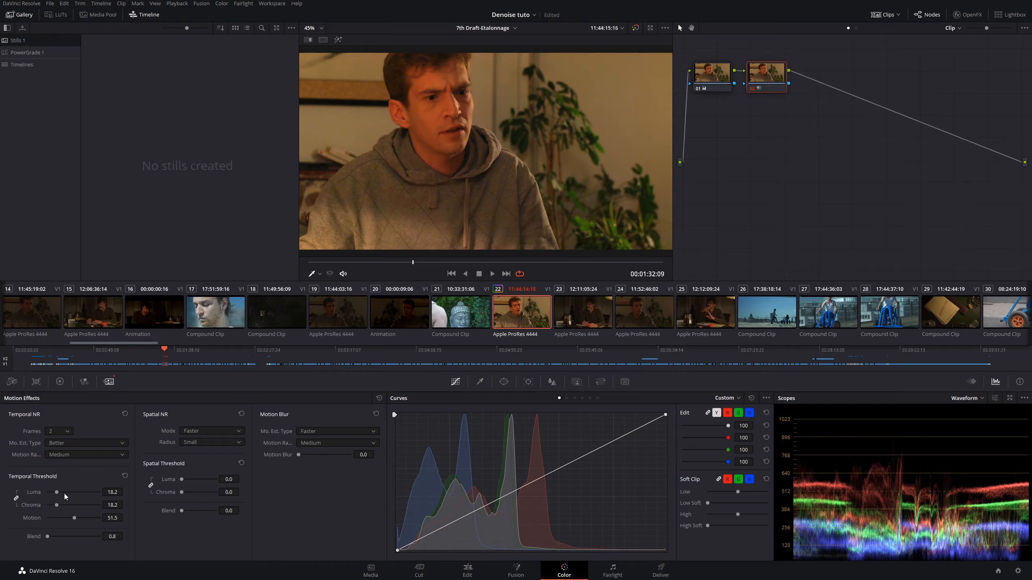
{"action": "key", "text": "ctrl+f"}
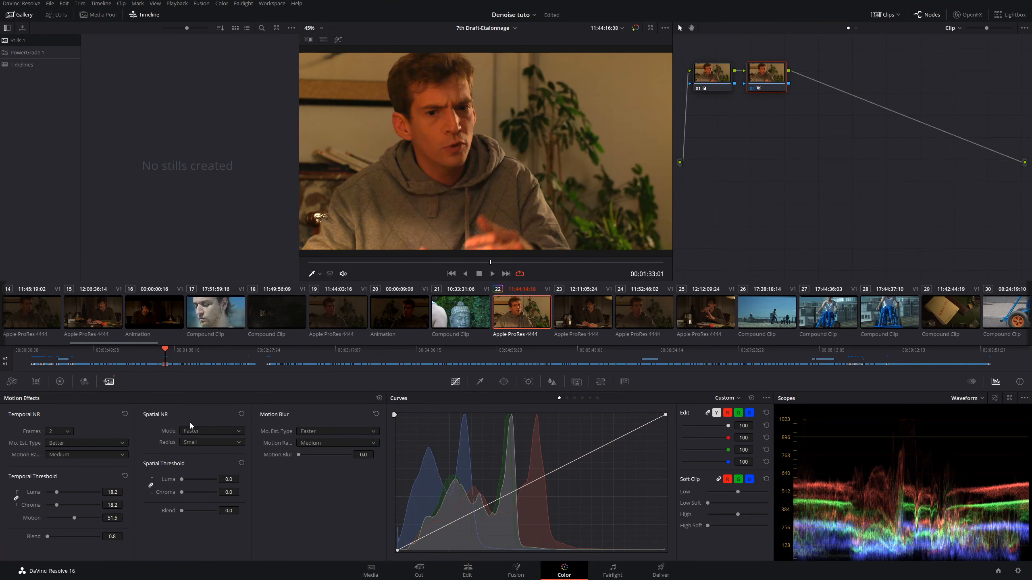
Set spatial noise reduction on node 02 to Enhanced mode with a Medium radius.
{"action": "left_click", "coordinate": [203, 431]}
{"action": "left_click", "coordinate": [200, 460]}
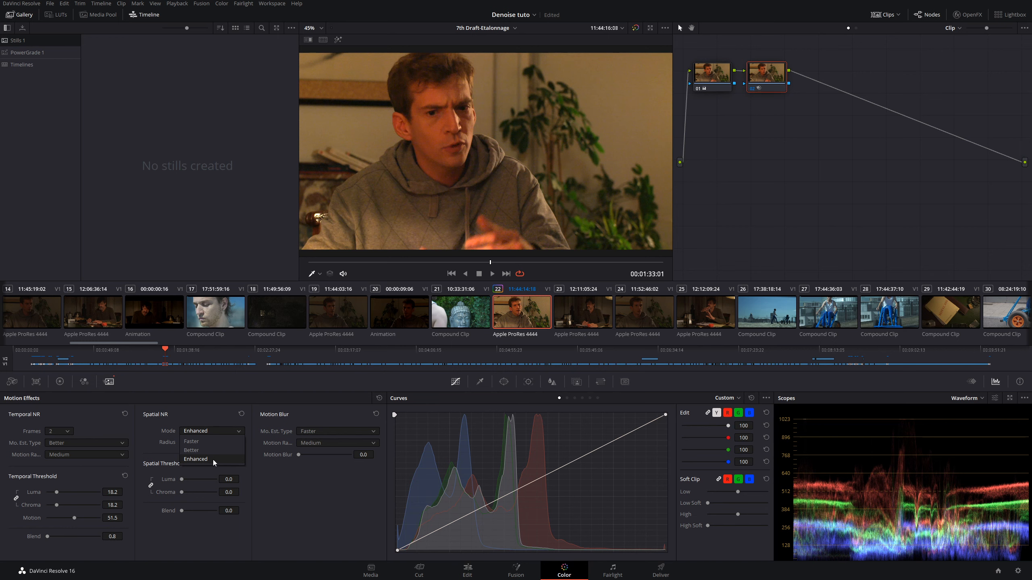
{"action": "left_click", "coordinate": [213, 460]}
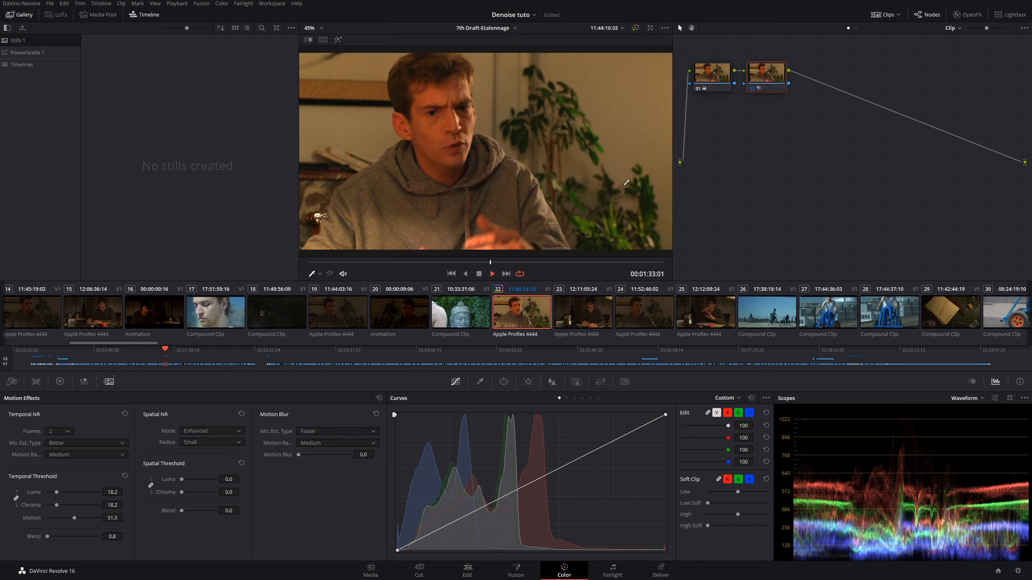
{"action": "key", "text": "space"}
{"action": "key", "text": "space"}
{"action": "left_click", "coordinate": [196, 440]}
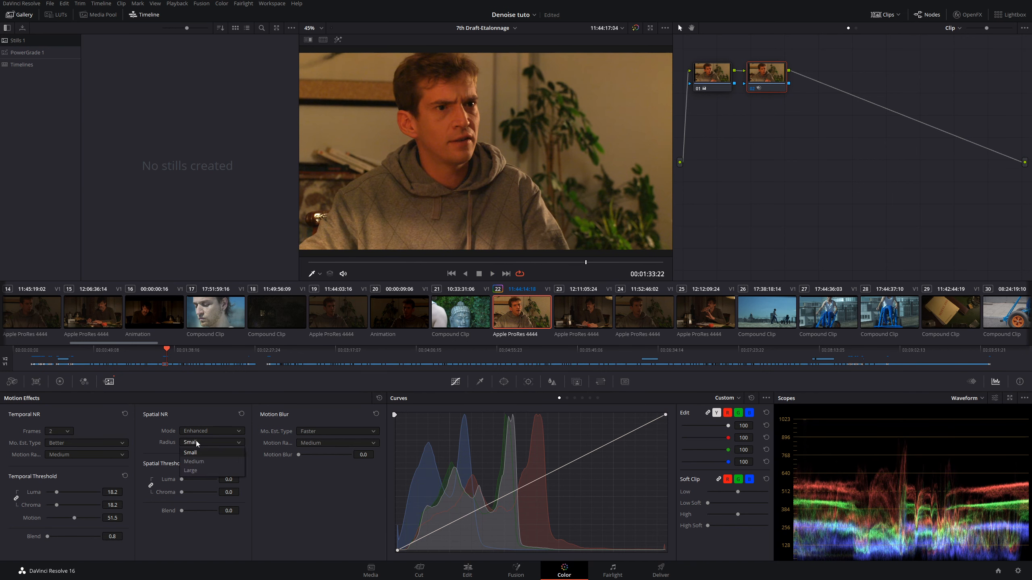
{"action": "left_click", "coordinate": [162, 439]}
{"action": "left_click", "coordinate": [207, 442]}
{"action": "left_click", "coordinate": [202, 460]}
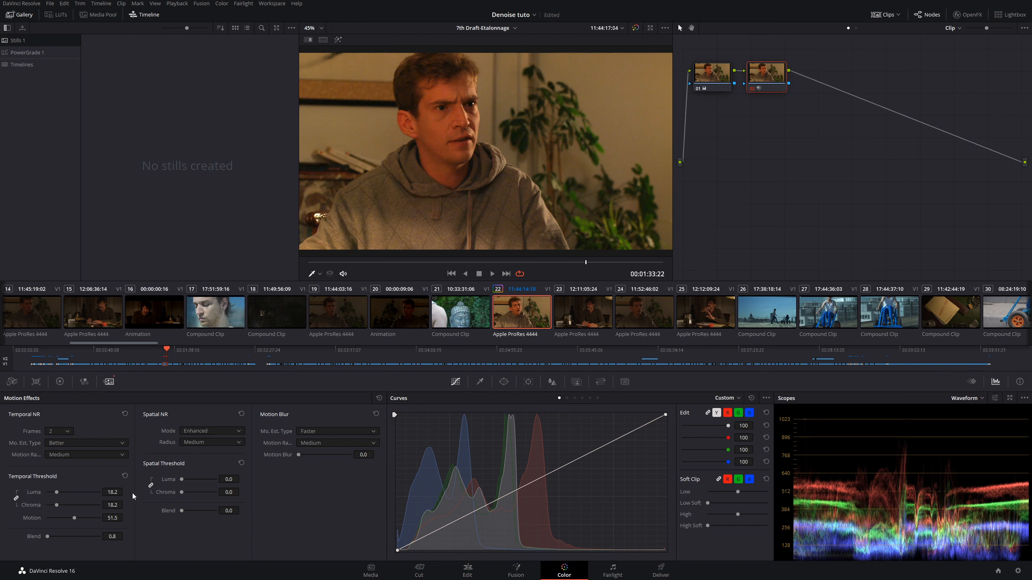
Raise the linked spatial Luma and Chroma thresholds to 24.1 and on to 34.5, previewing the clip full screen after each change.
{"action": "left_click_drag", "start_coordinate": [185, 481], "coordinate": [190, 479]}
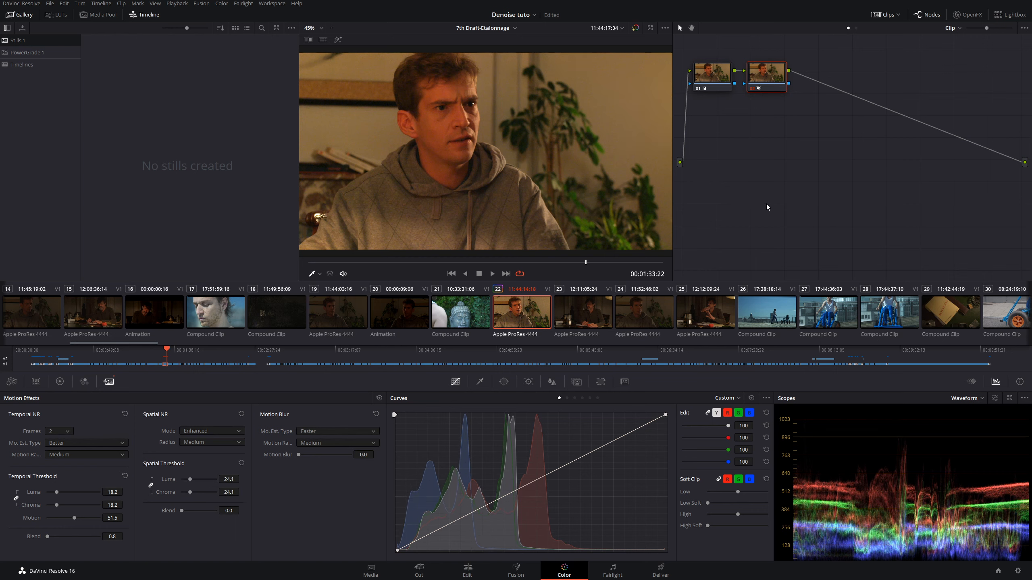
{"action": "key", "text": "ctrl+f"}
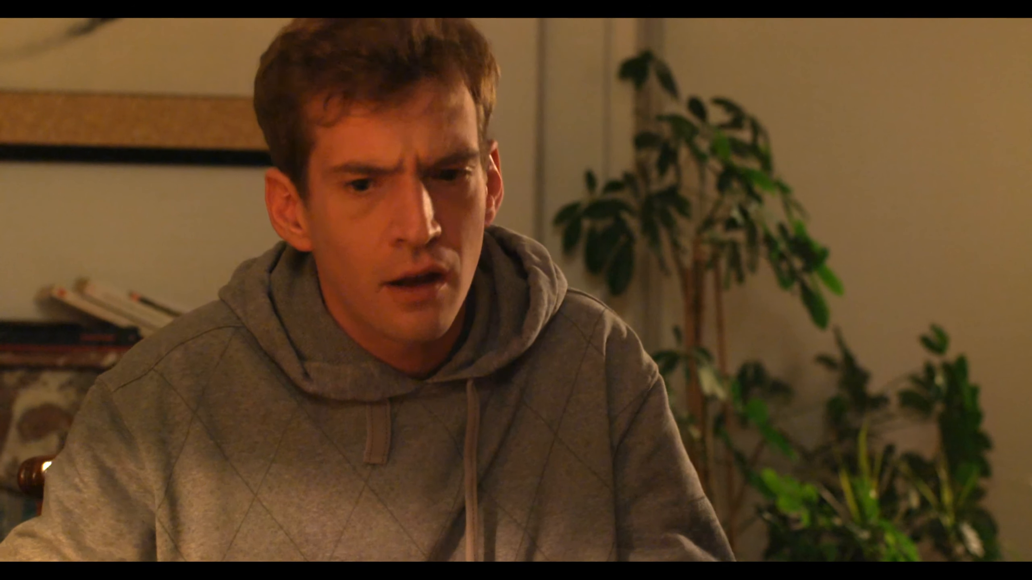
{"action": "key", "text": "Escape"}
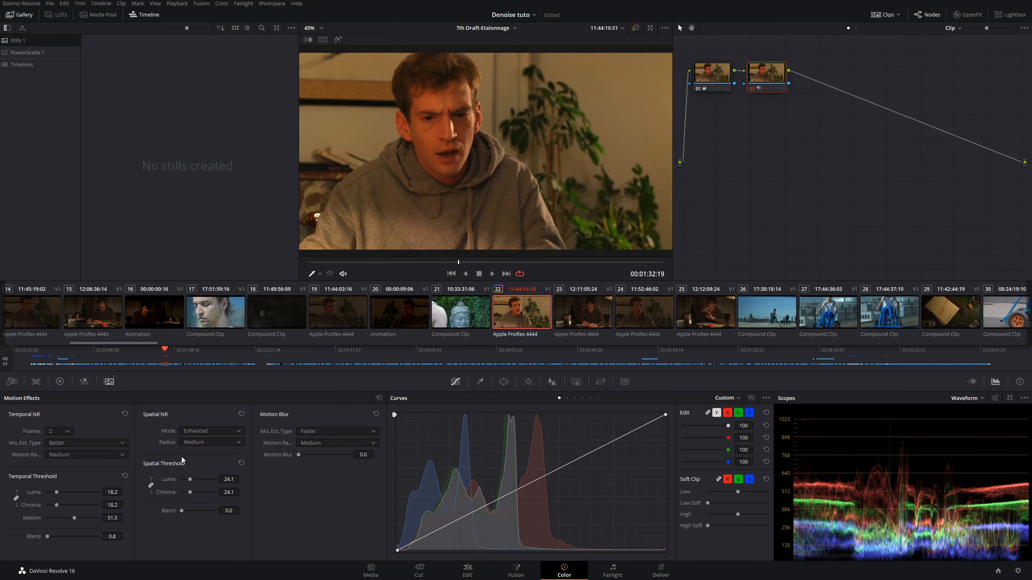
{"action": "left_click_drag", "start_coordinate": [191, 479], "coordinate": [194, 479]}
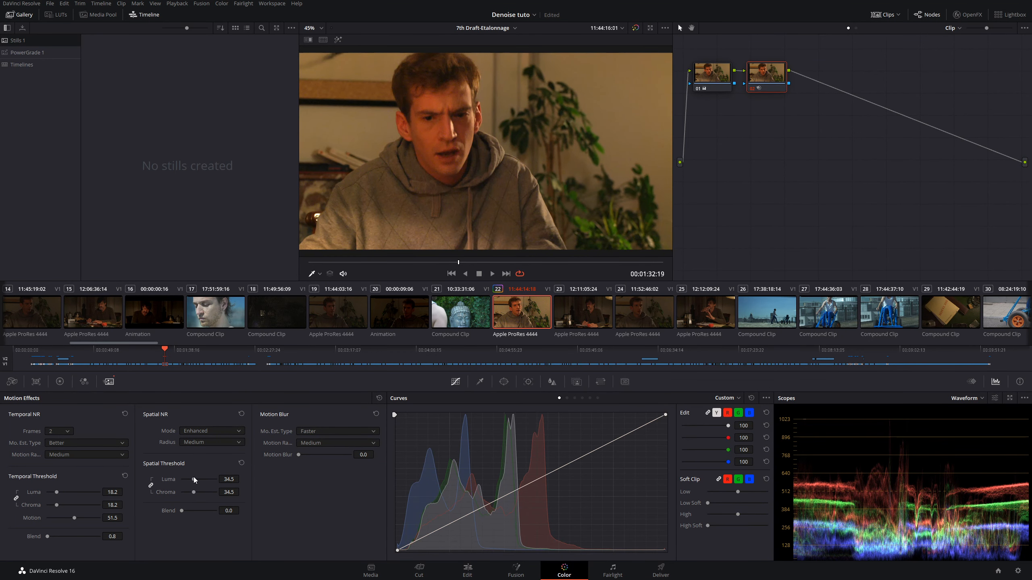
{"action": "key", "text": "ctrl+f"}
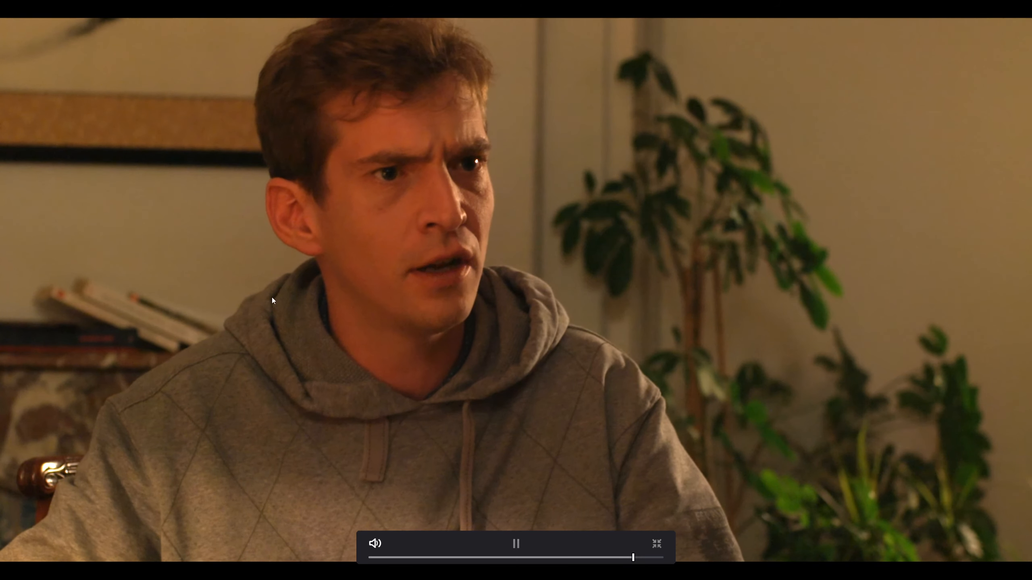
{"action": "key", "text": "space"}
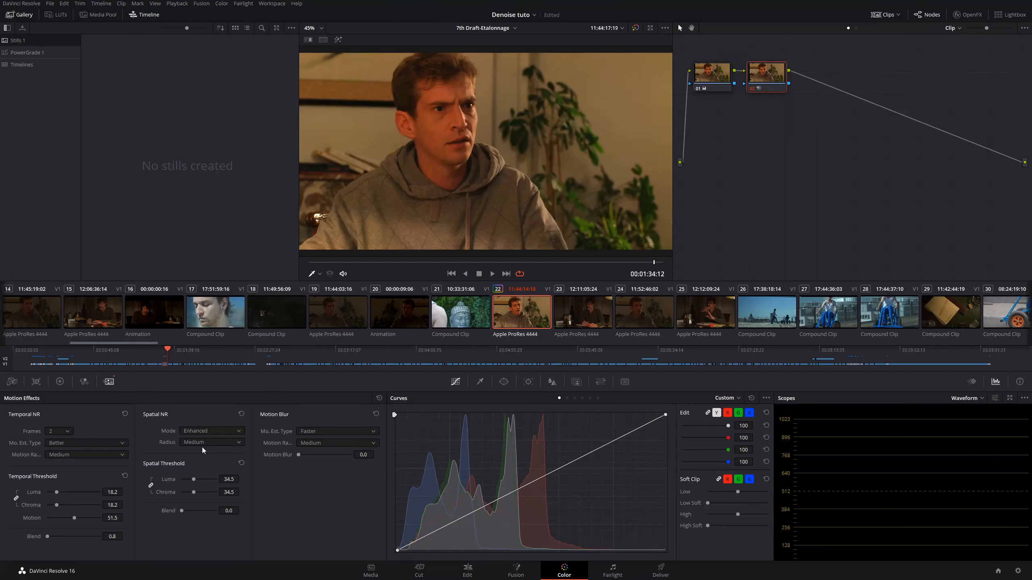
Raise the temporal Luma and Chroma thresholds to 27.3 and Motion to 58.3, and review the clip full screen.
{"action": "left_click_drag", "start_coordinate": [76, 519], "coordinate": [60, 491]}
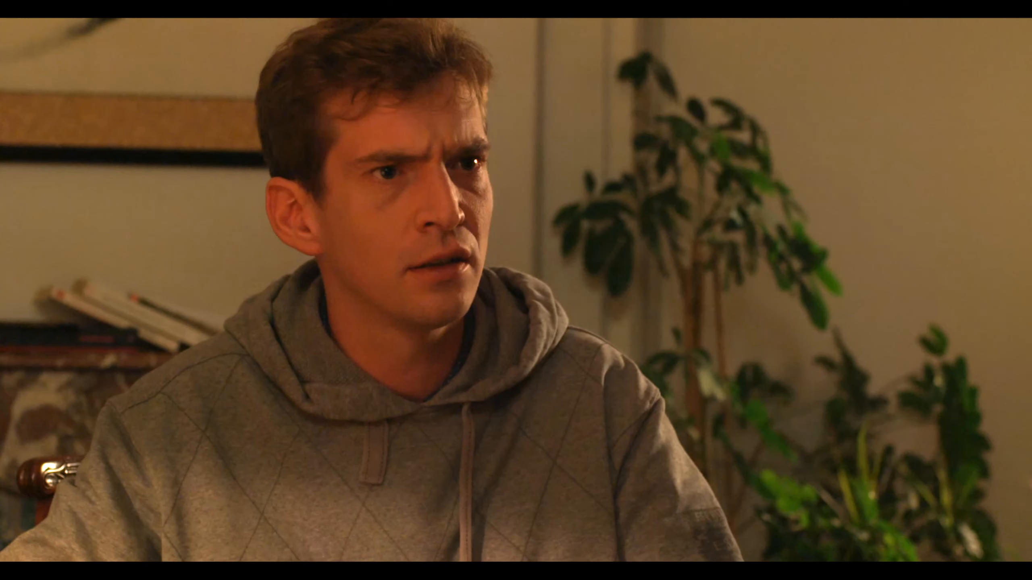
{"action": "mouse_move", "coordinate": [649, 166]}
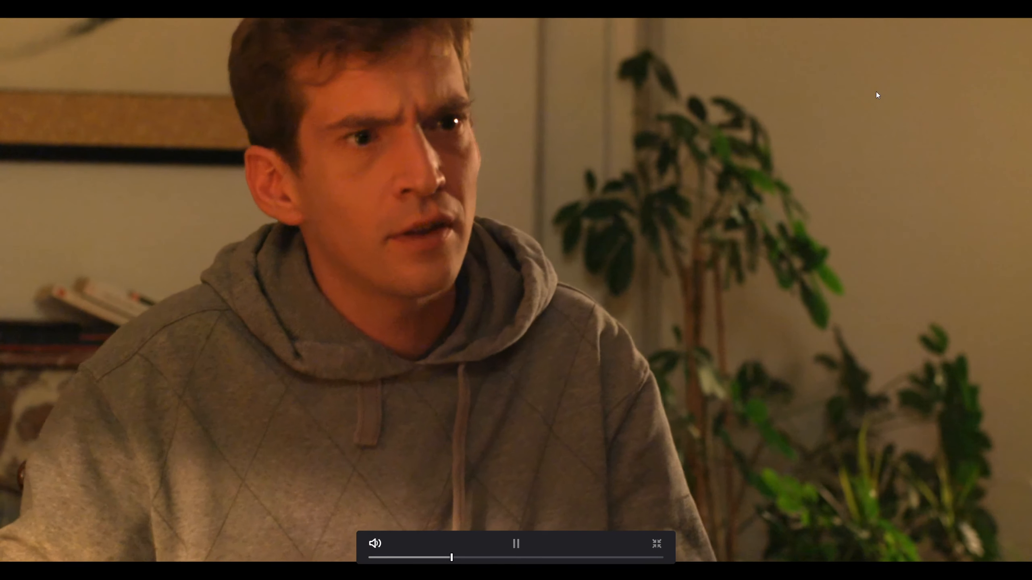
{"action": "left_click", "coordinate": [158, 224]}
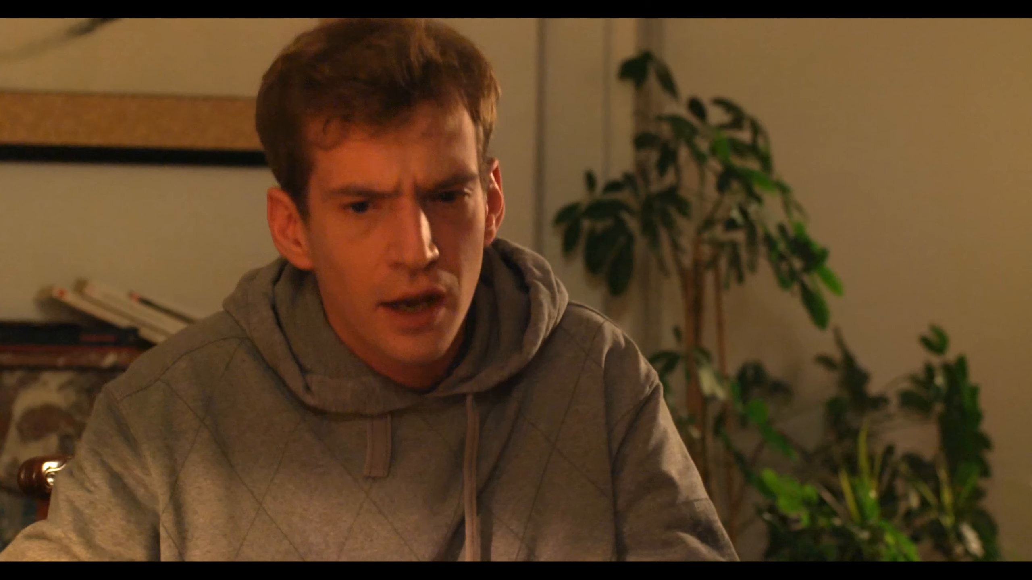
{"action": "key", "text": "space"}
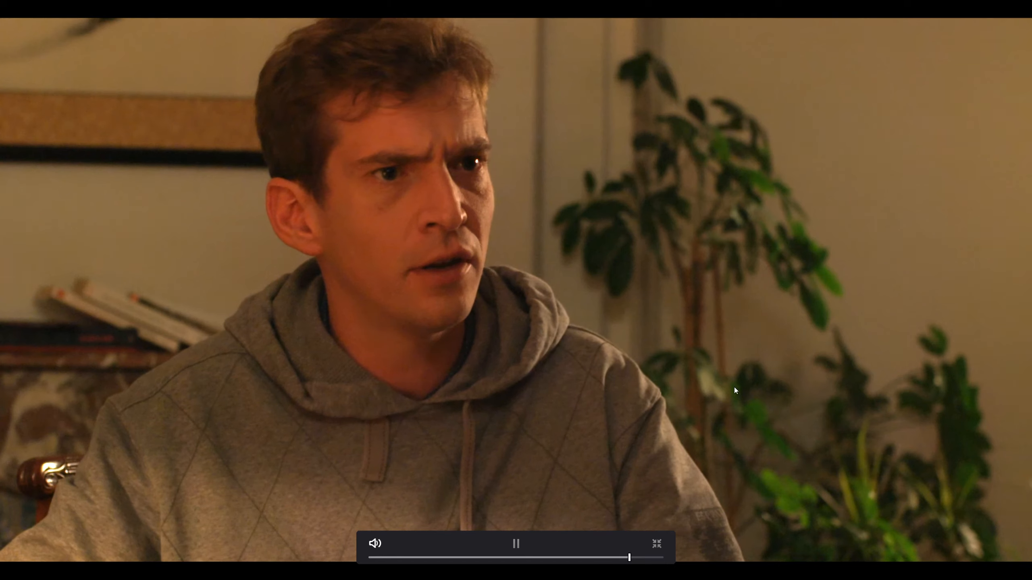
{"action": "key", "text": "Escape"}
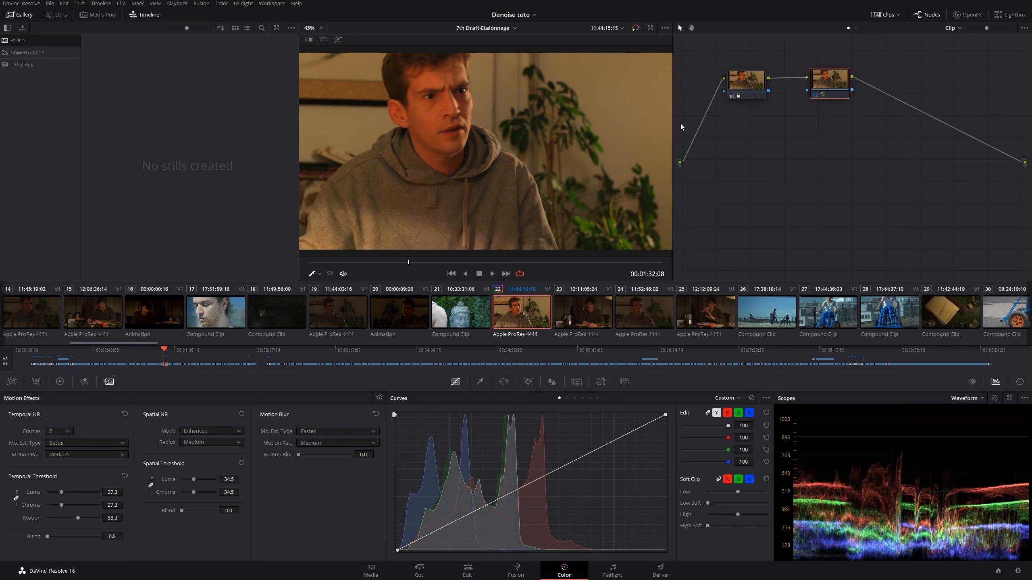
Rewire the node graph so that noise reduction node 02 comes before brightening node 01, which feeds the output.
{"action": "left_click", "coordinate": [747, 87]}
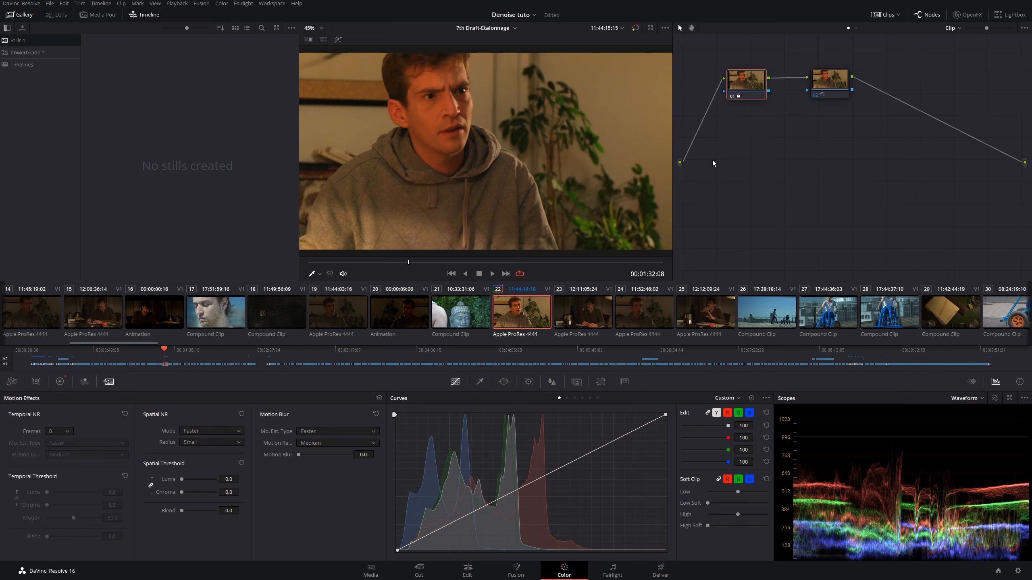
{"action": "left_click", "coordinate": [827, 78]}
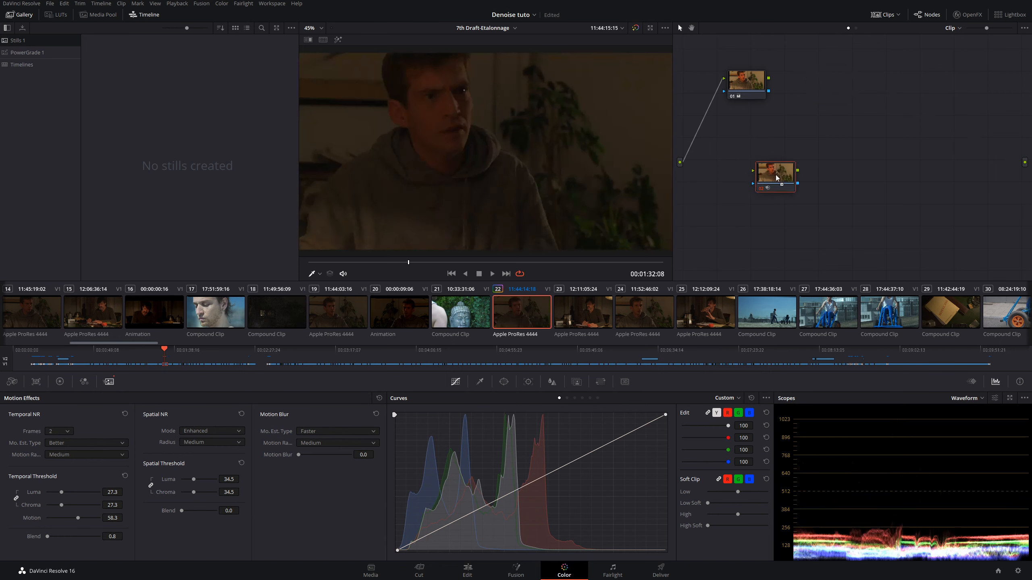
{"action": "left_click_drag", "start_coordinate": [778, 177], "coordinate": [706, 123]}
{"action": "left_click_drag", "start_coordinate": [768, 77], "coordinate": [1025, 162]}
{"action": "left_click_drag", "start_coordinate": [742, 85], "coordinate": [807, 93]}
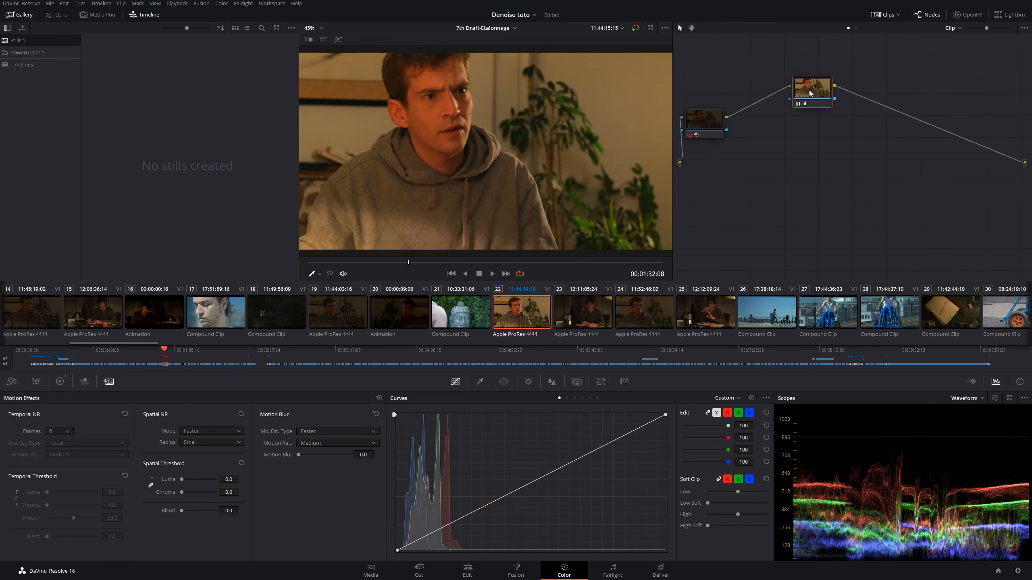
{"action": "left_click_drag", "start_coordinate": [703, 119], "coordinate": [722, 91]}
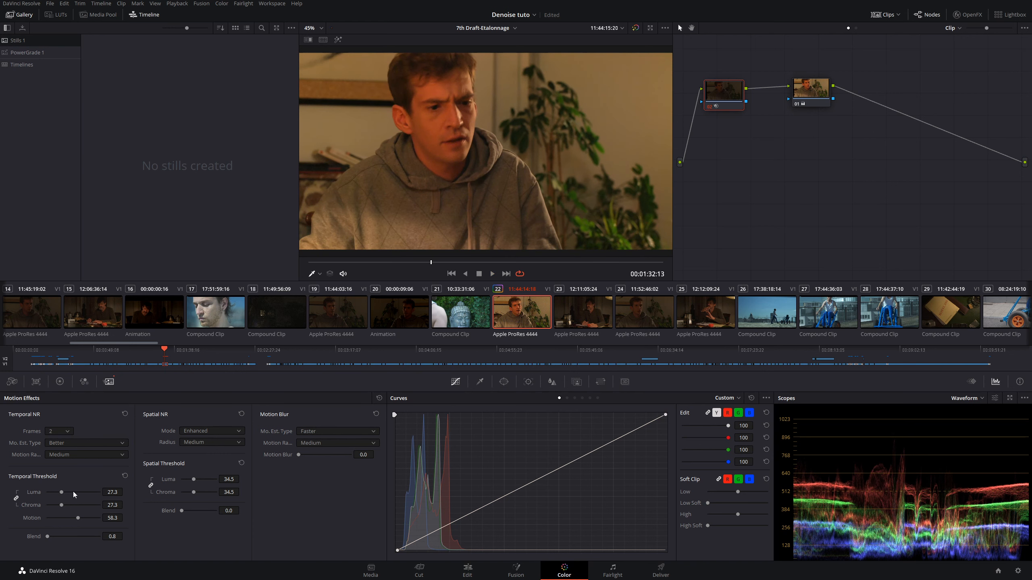
Lower node 02's linked Luma and Chroma thresholds to 22.7 for temporal and 20.7 for spatial, and preview the clip full screen.
{"action": "left_click_drag", "start_coordinate": [60, 490], "coordinate": [59, 490]}
{"action": "left_click_drag", "start_coordinate": [194, 480], "coordinate": [192, 478]}
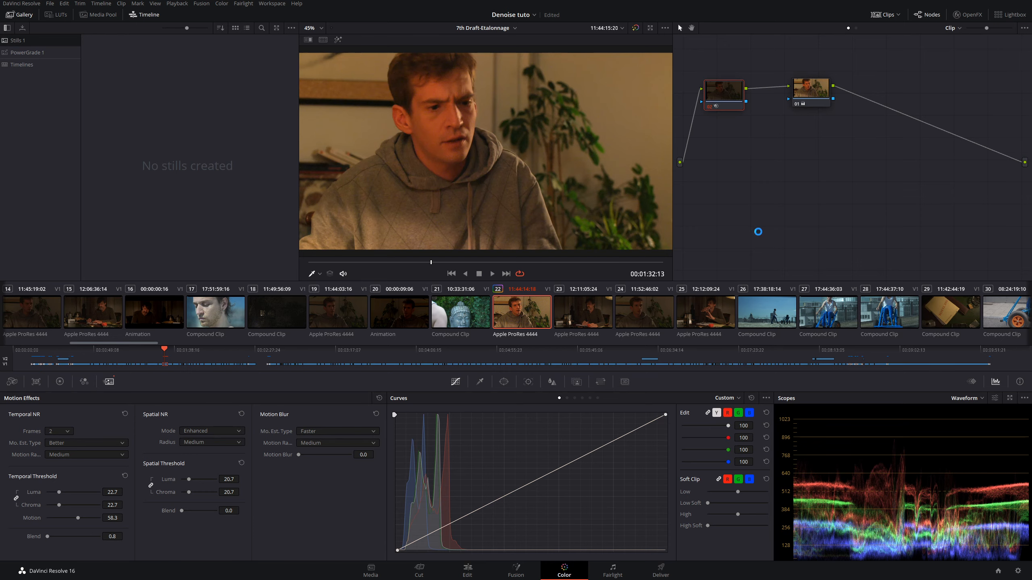
{"action": "key", "text": "ctrl+f"}
{"action": "key", "text": "space"}
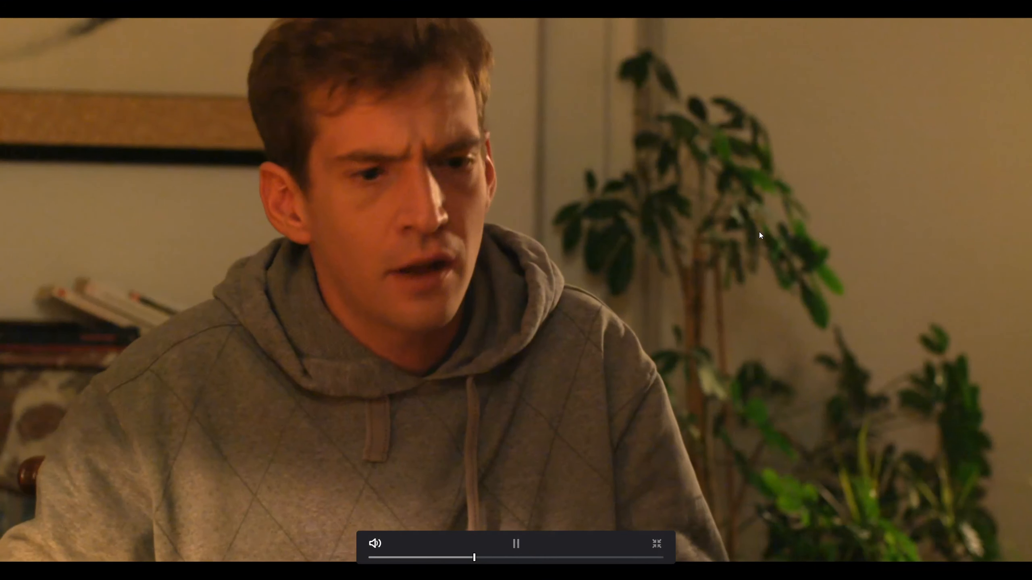